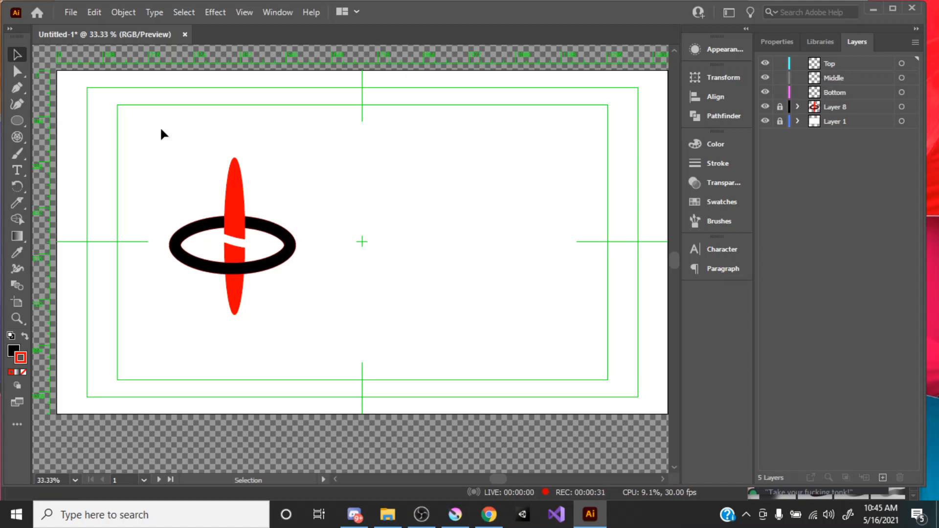
# Step: Draw a wide horizontal black ellipse on the Bottom layer, beside the existing ring-and-spike artwork
pyautogui.click(17, 121)
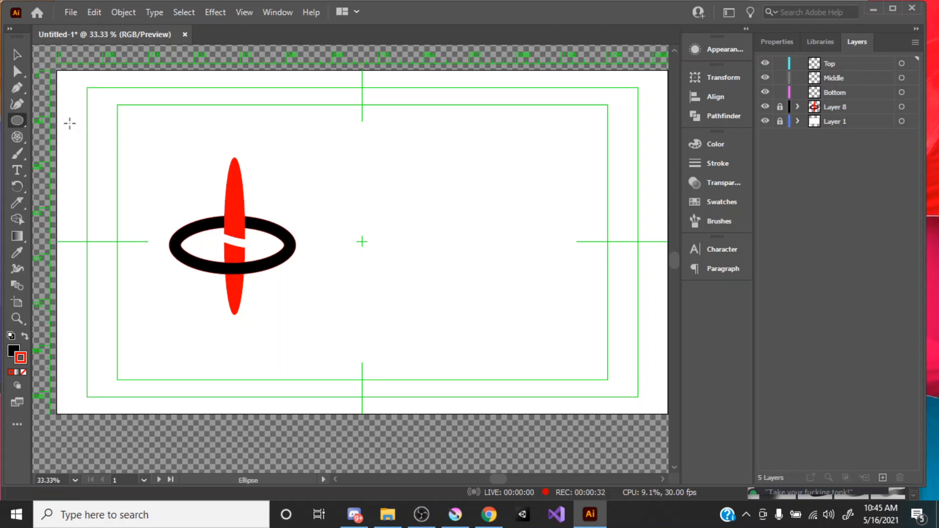
pyautogui.click(828, 91)
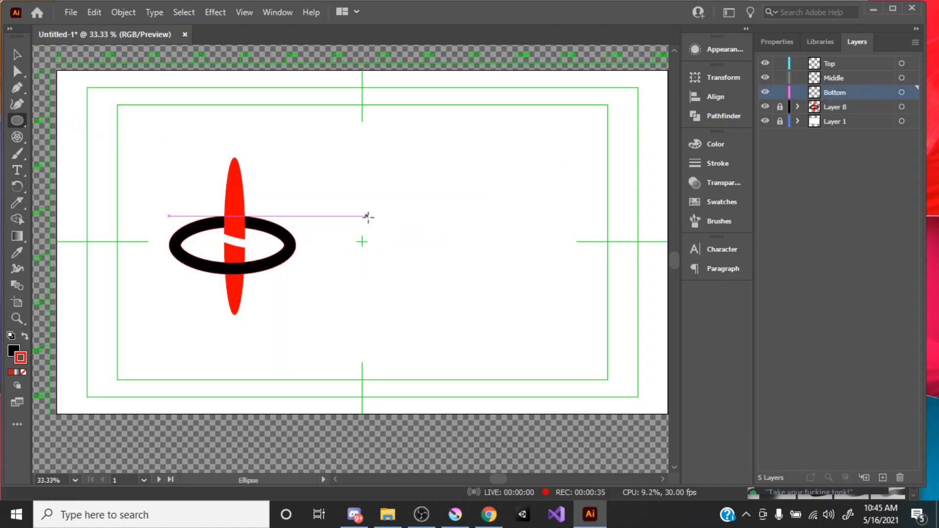
pyautogui.moveTo(359, 216); pyautogui.dragTo(526, 278)
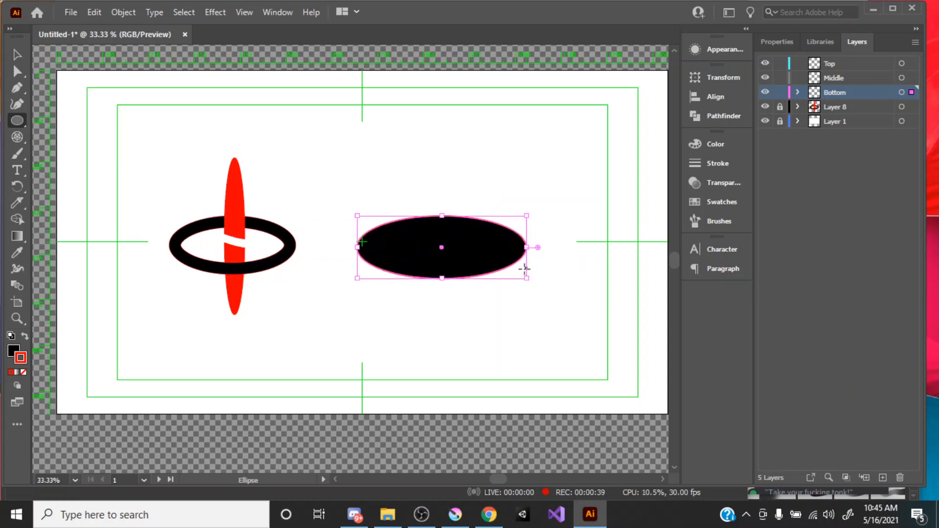
pyautogui.press('v')
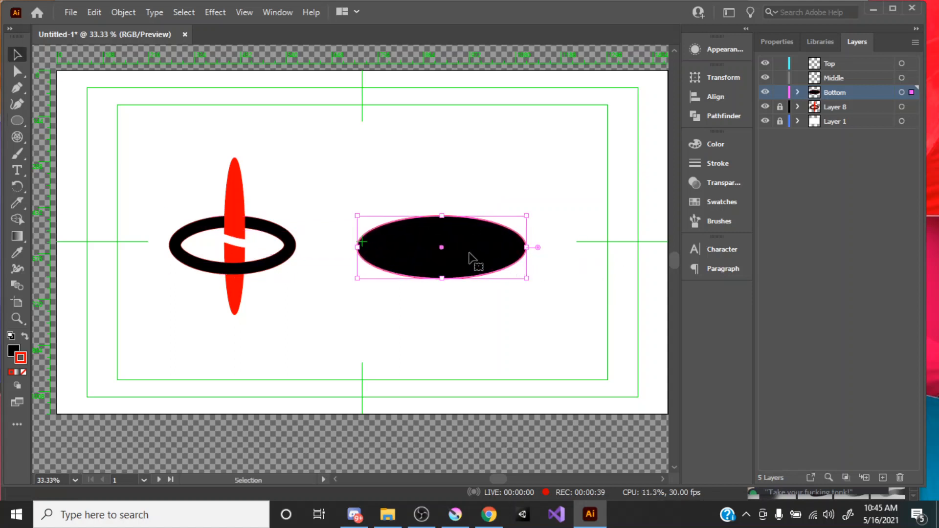
# Step: Apply Offset Path to the black ellipse with an offset of -36 px and Round joins
pyautogui.click(122, 13)
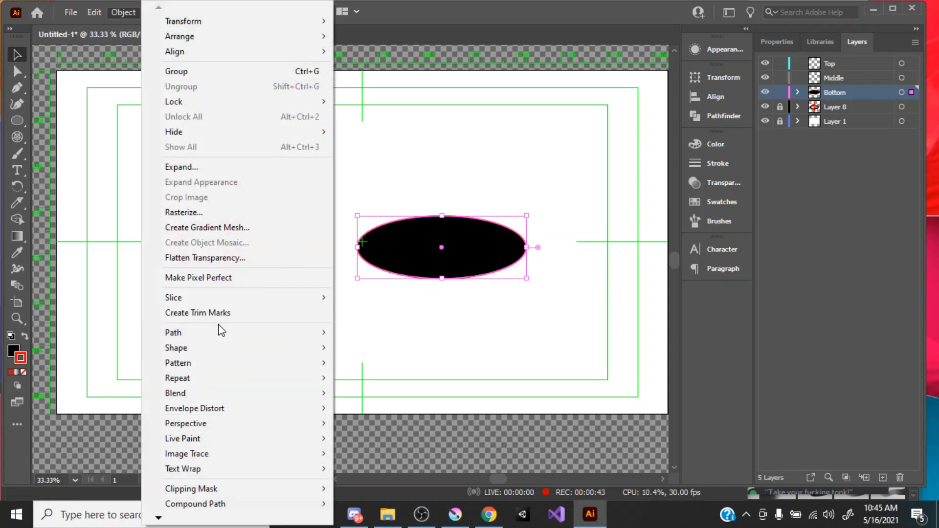
pyautogui.moveTo(221, 336)
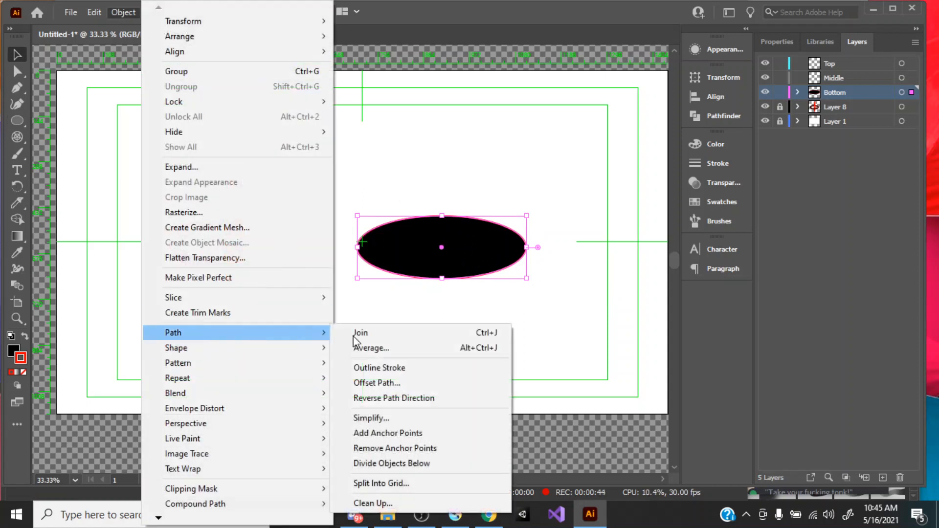
pyautogui.click(408, 383)
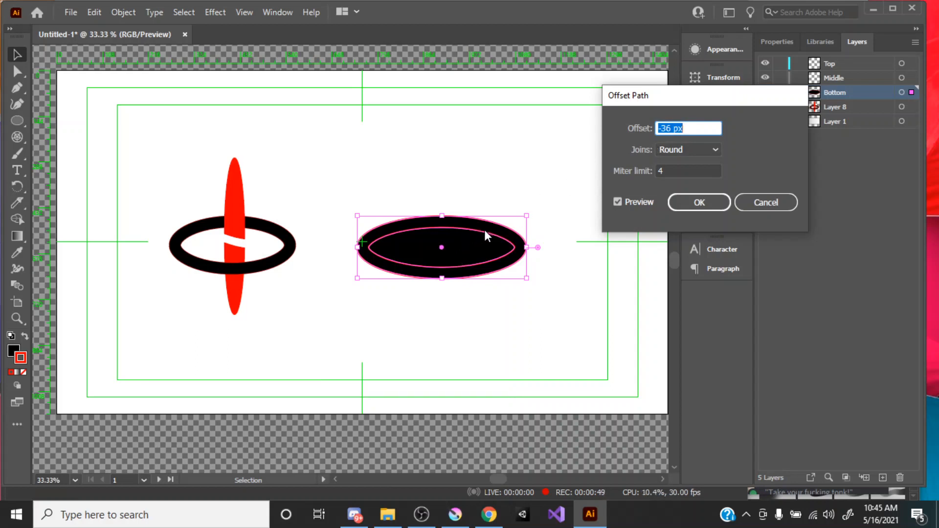
pyautogui.click(659, 128)
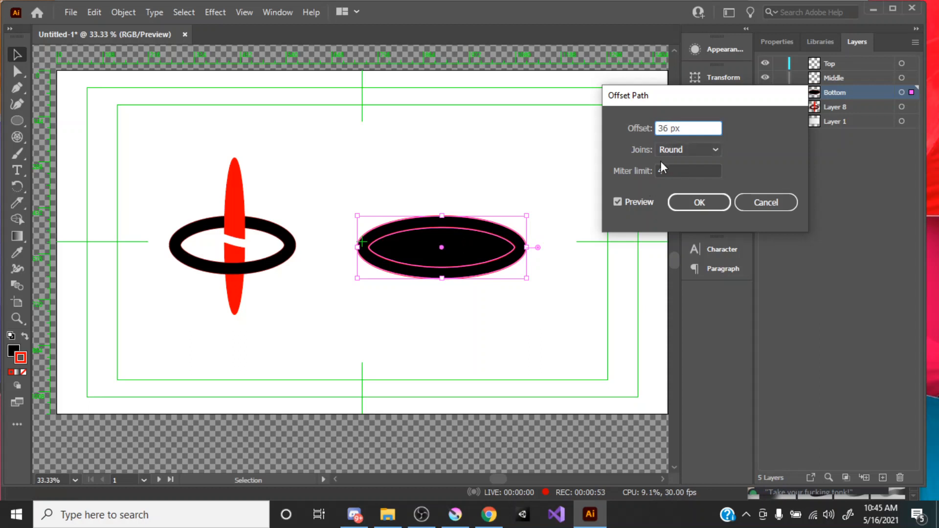
pyautogui.click(677, 171)
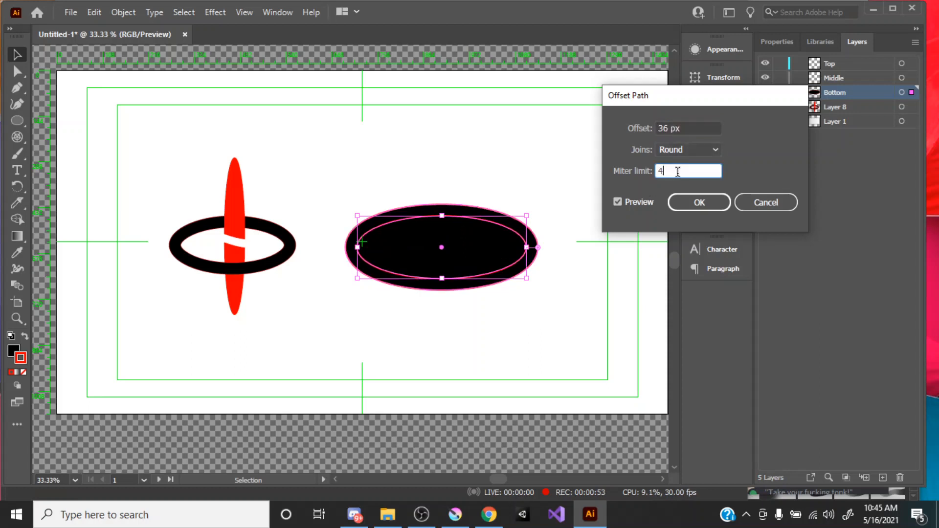
pyautogui.click(662, 128)
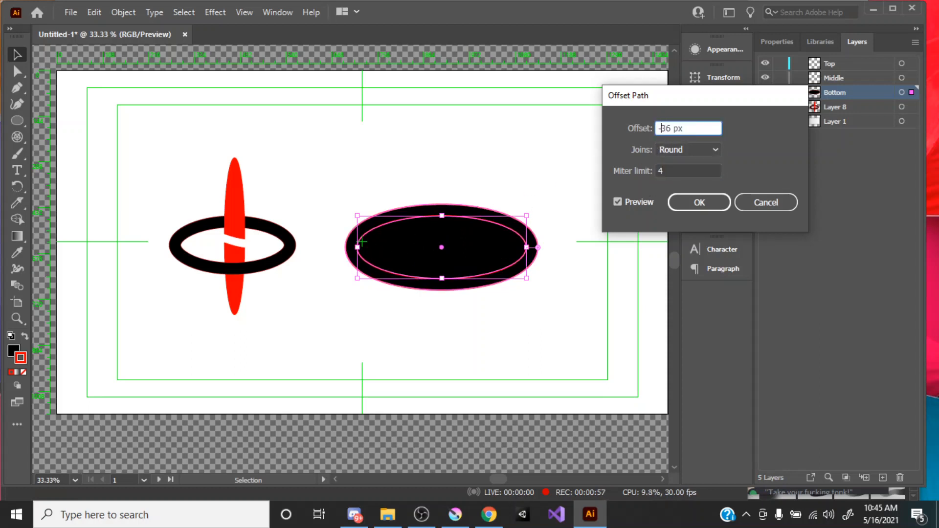
pyautogui.write('-')
pyautogui.click(669, 171)
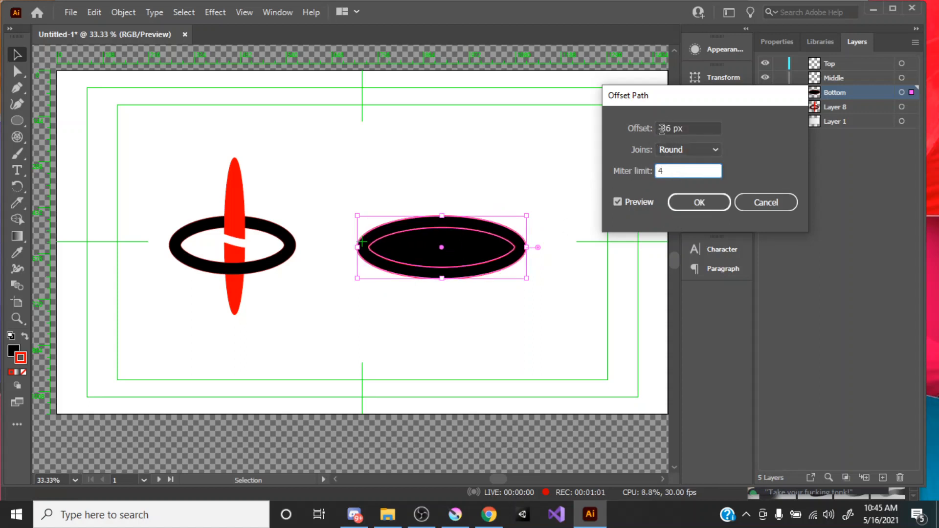
pyautogui.click(684, 206)
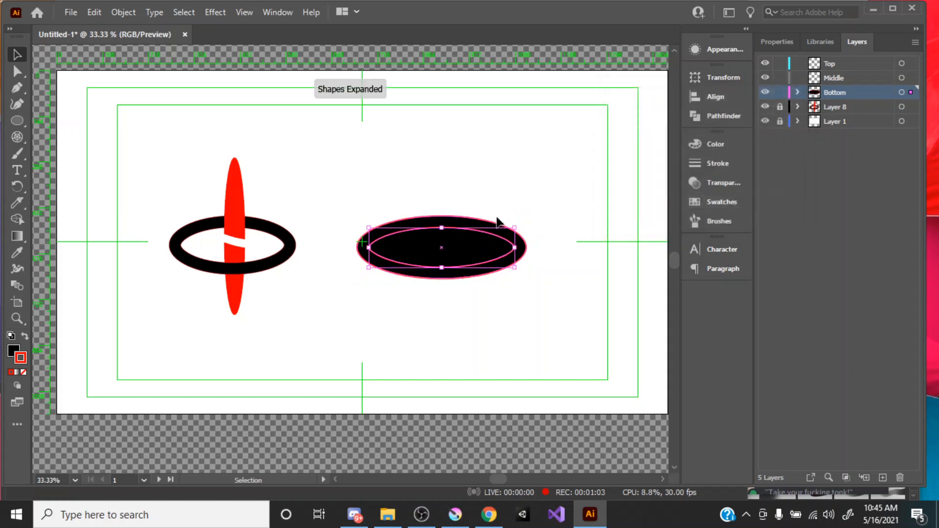
# Step: Select both ellipses and subtract the inner one from the outer one with Minus Front to form a ring
pyautogui.moveTo(518, 195); pyautogui.dragTo(446, 259)
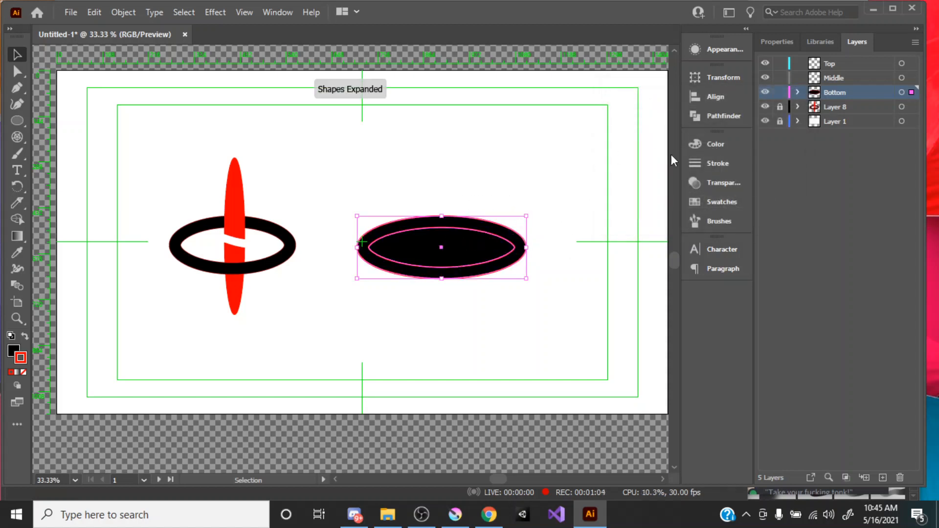
pyautogui.click(720, 117)
pyautogui.click(558, 108)
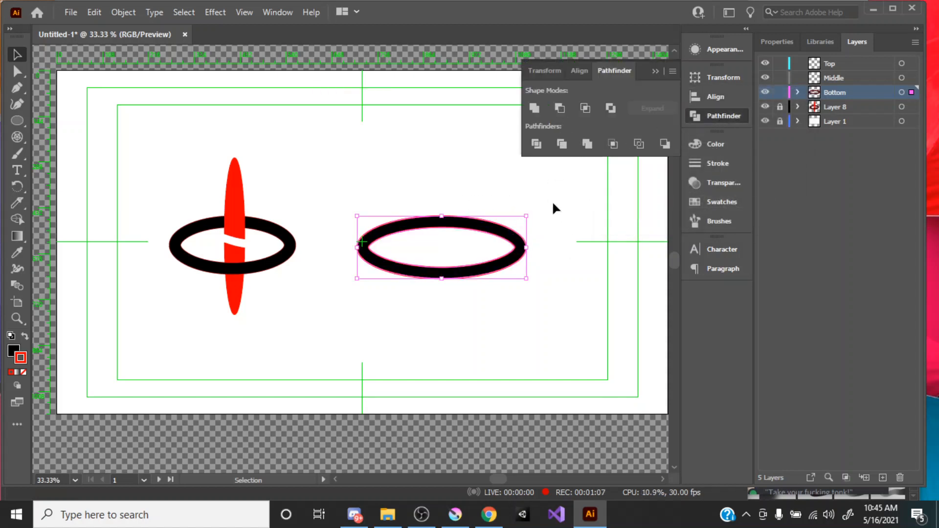
pyautogui.click(556, 217)
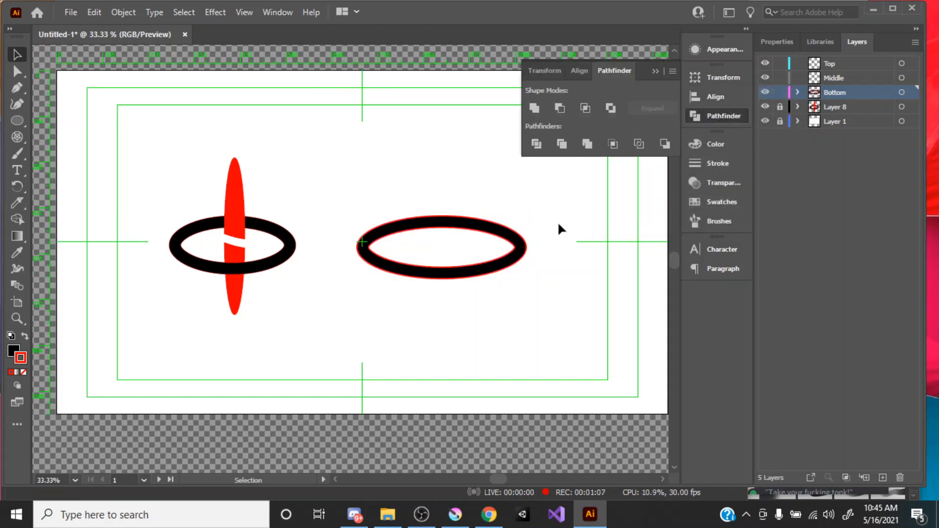
pyautogui.click(654, 72)
# Step: Remove the red stroke from the new ring and deselect it
pyautogui.click(453, 252)
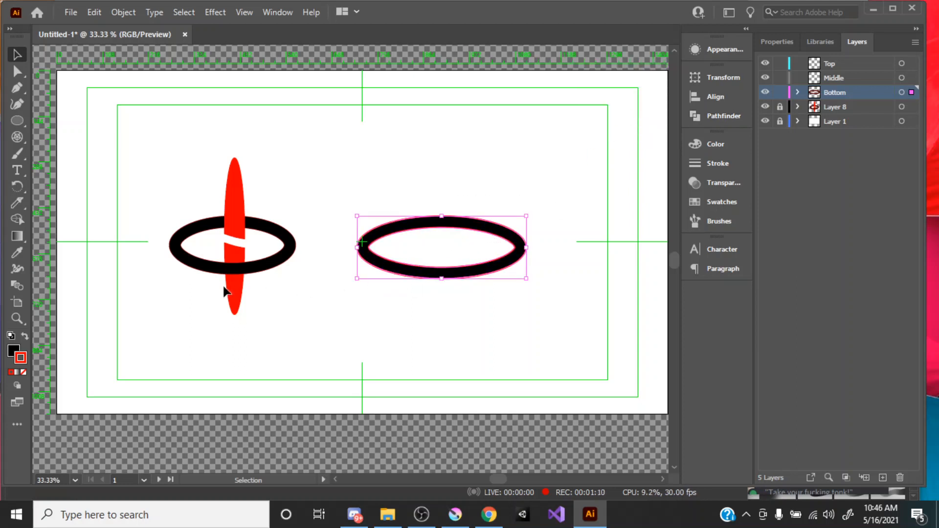
pyautogui.click(23, 372)
pyautogui.click(445, 311)
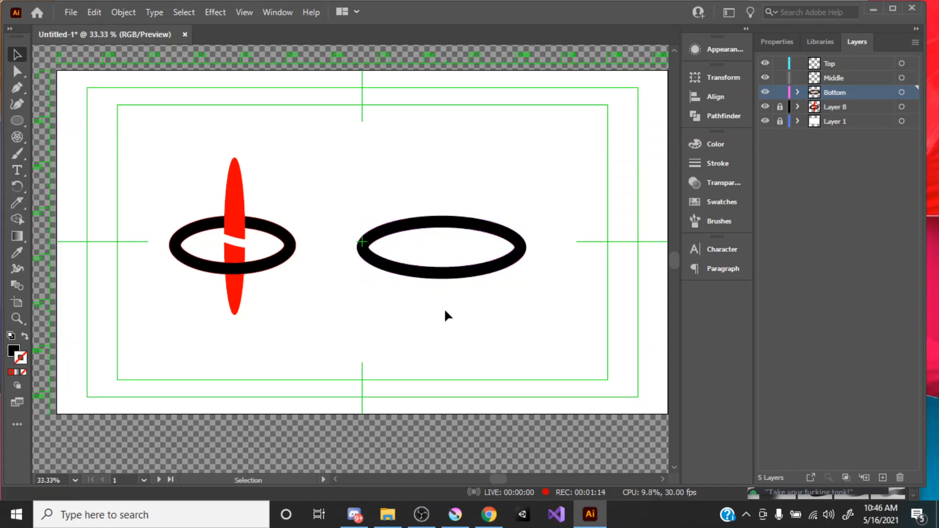
# Step: Draw a horizontal line segment across the ring's middle, from its outer left anchor to its outer right anchor
pyautogui.press('z')
pyautogui.click(430, 254)
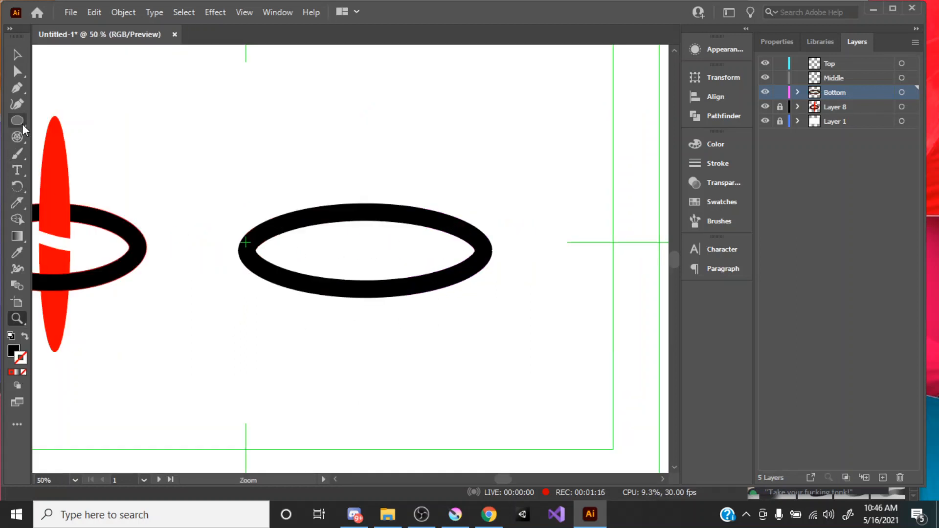
pyautogui.moveTo(19, 121); pyautogui.dragTo(19, 120)
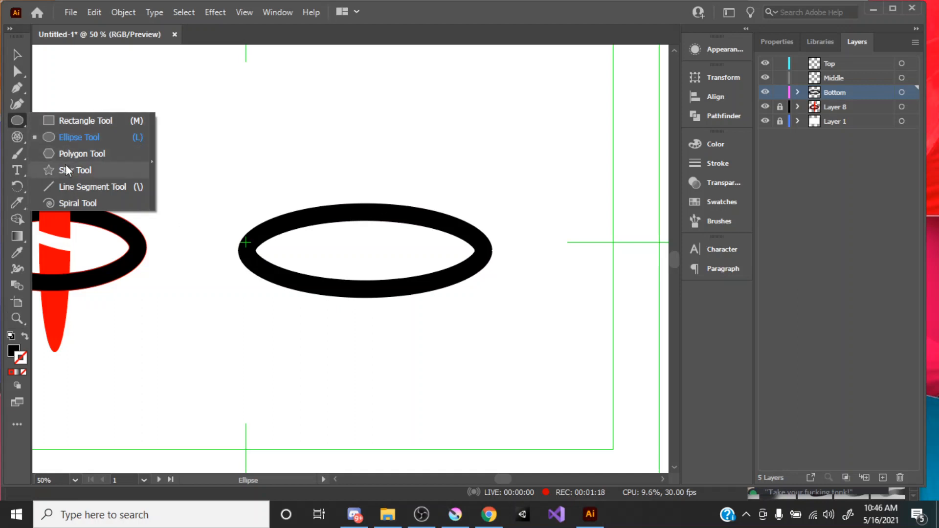
pyautogui.click(72, 188)
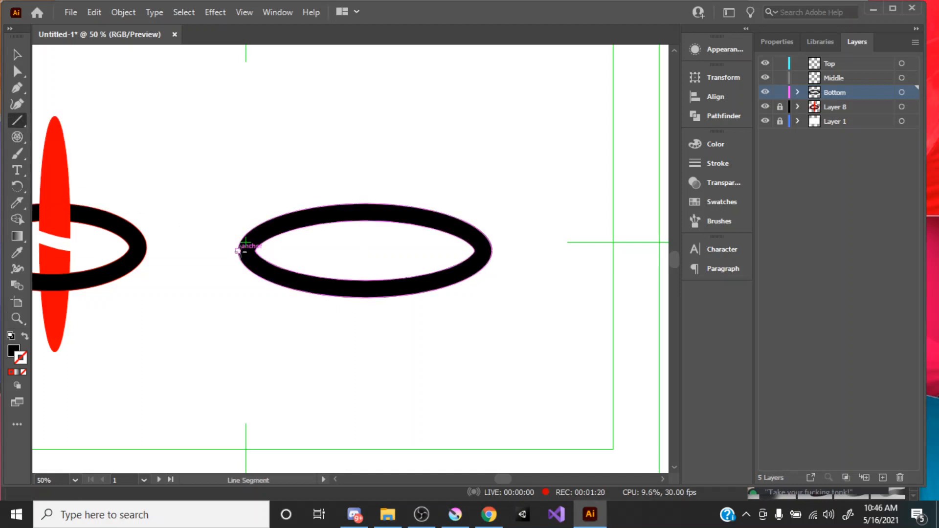
pyautogui.moveTo(237, 250); pyautogui.dragTo(492, 250)
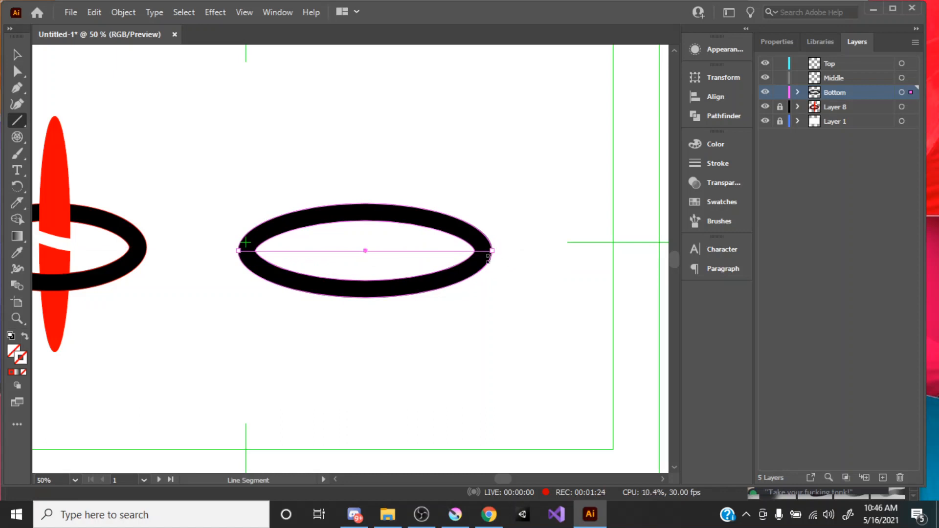
pyautogui.press('v')
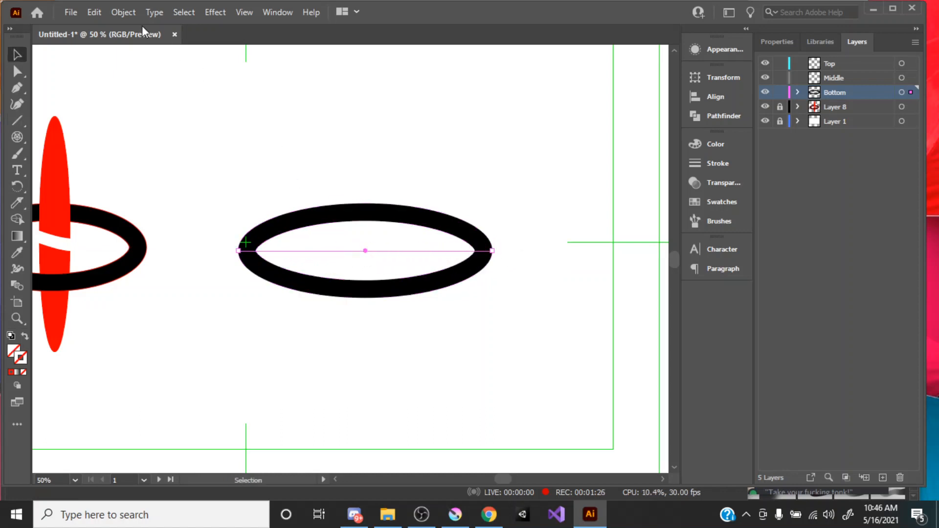
# Step: Split the ring into upper and lower halves along the line with Divide Objects Below
pyautogui.click(124, 12)
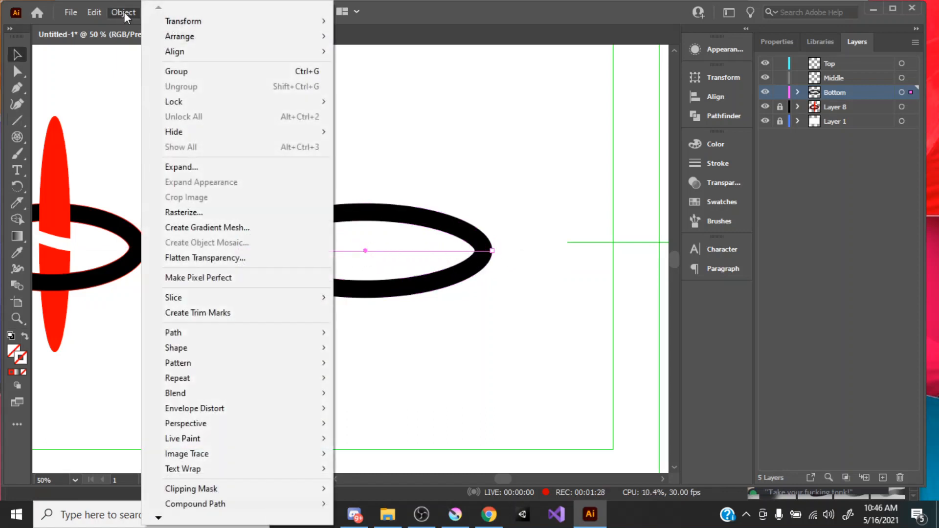
pyautogui.moveTo(259, 336)
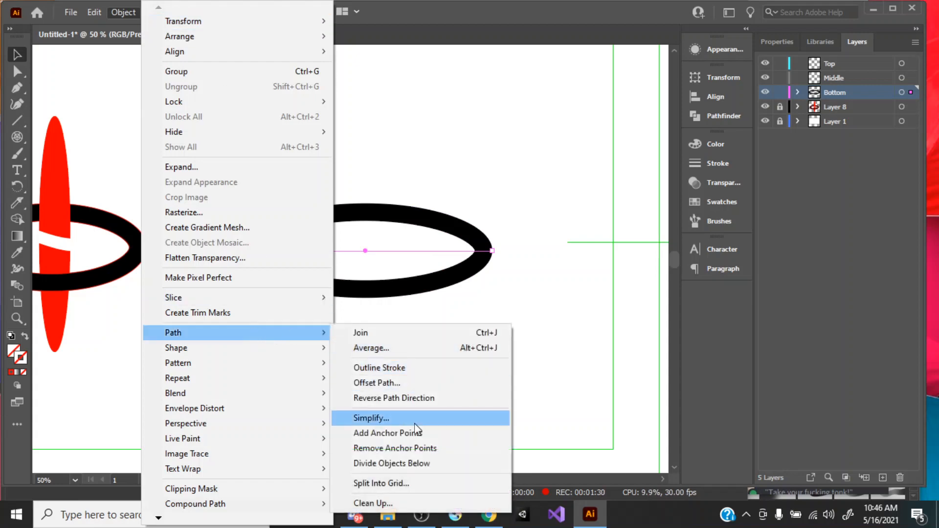
pyautogui.click(404, 463)
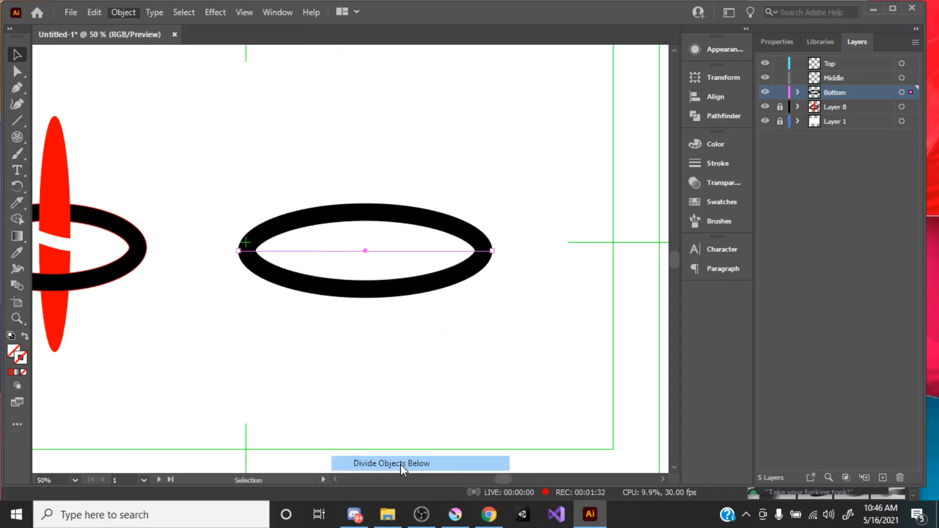
pyautogui.click(397, 354)
# Step: Test the split by moving the ring's lower half downward, and undo the move
pyautogui.moveTo(357, 288); pyautogui.dragTo(371, 331)
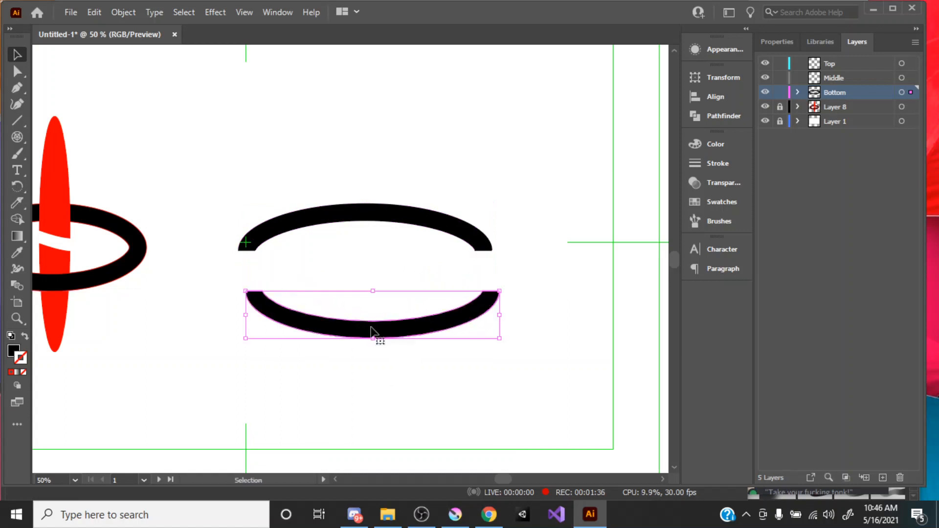
pyautogui.press('a')
pyautogui.hotkey('ctrl', 'z')
pyautogui.click(346, 344)
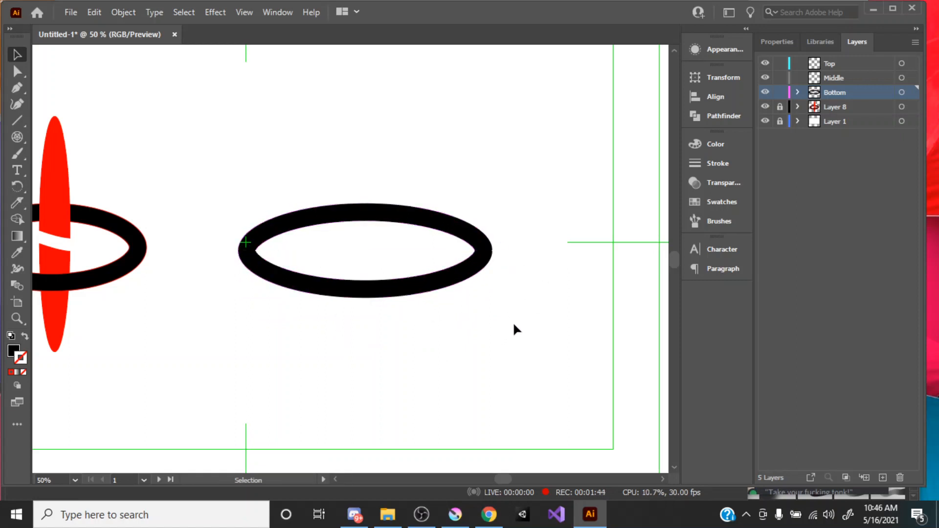
# Step: Select both ring halves and give them a red ff0000 stroke with a weight of 3 pt
pyautogui.moveTo(513, 321); pyautogui.dragTo(406, 202)
pyautogui.press('a')
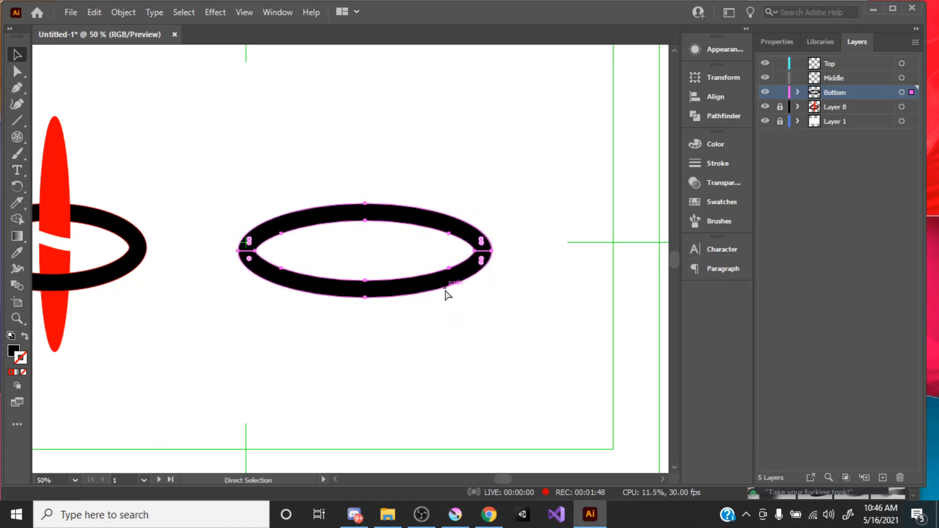
pyautogui.press('v')
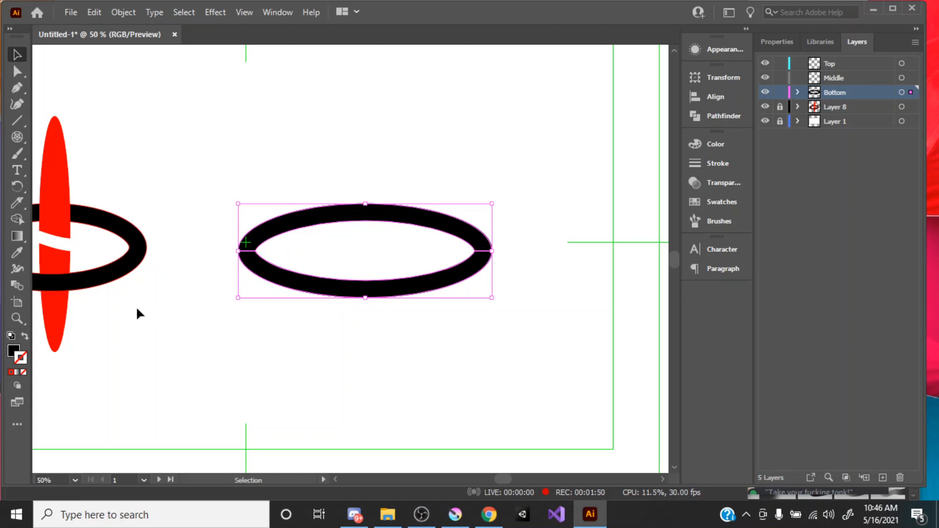
pyautogui.click(10, 372)
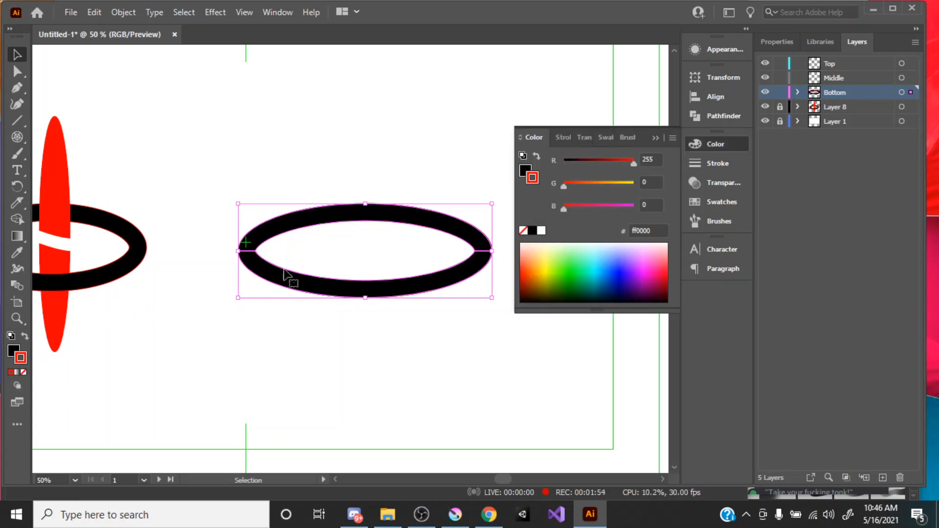
pyautogui.click(654, 139)
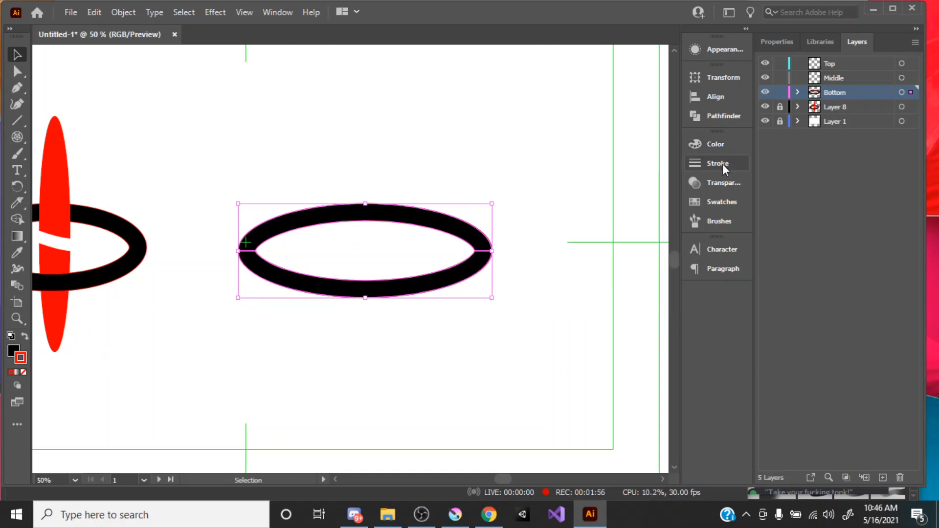
pyautogui.click(718, 163)
pyautogui.click(573, 155)
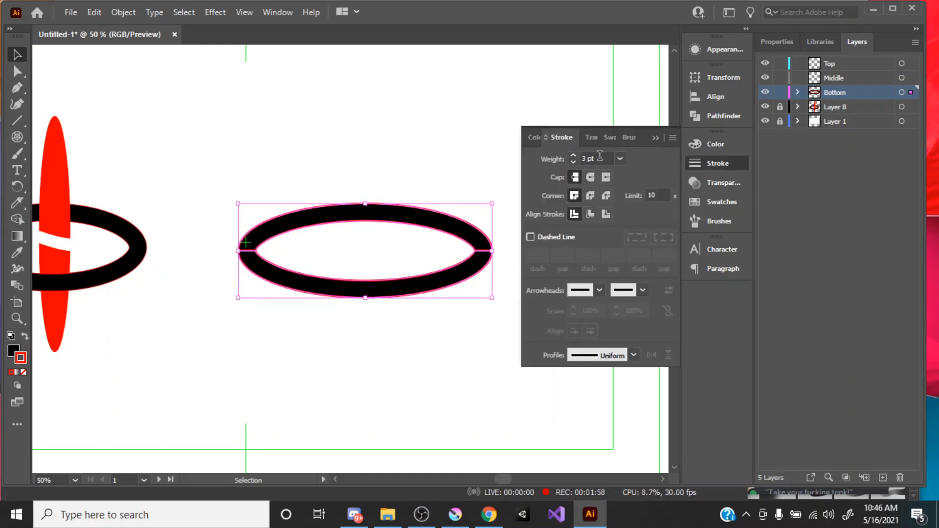
pyautogui.click(655, 136)
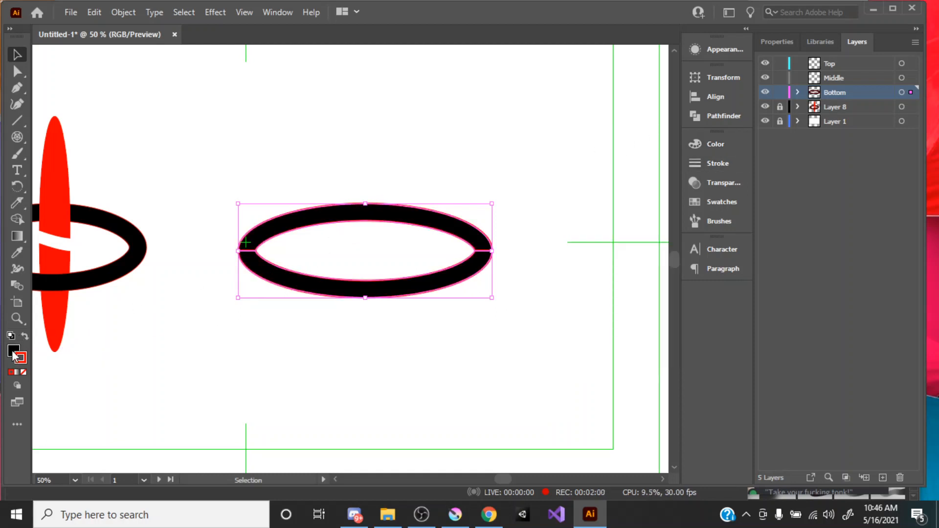
# Step: Set the fill of both ring halves to none and deselect them
pyautogui.click(11, 372)
pyautogui.click(23, 372)
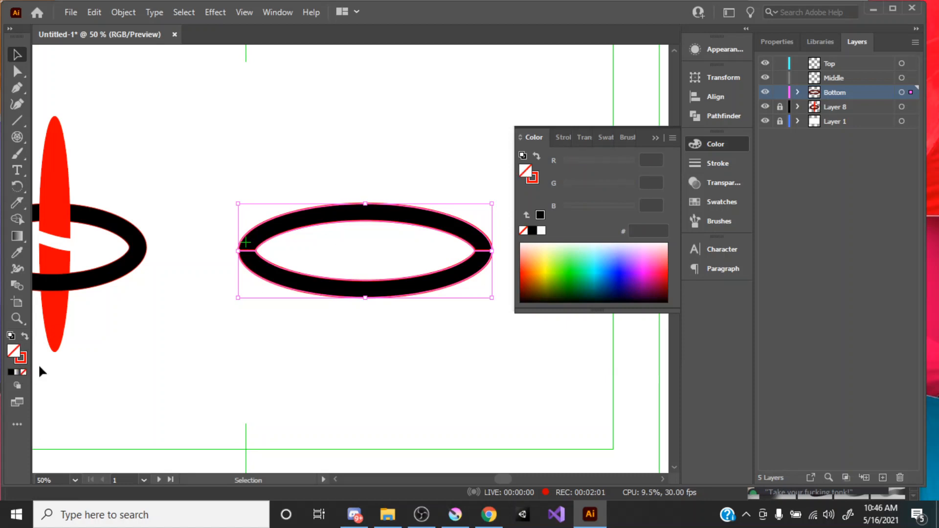
pyautogui.click(656, 139)
pyautogui.click(414, 255)
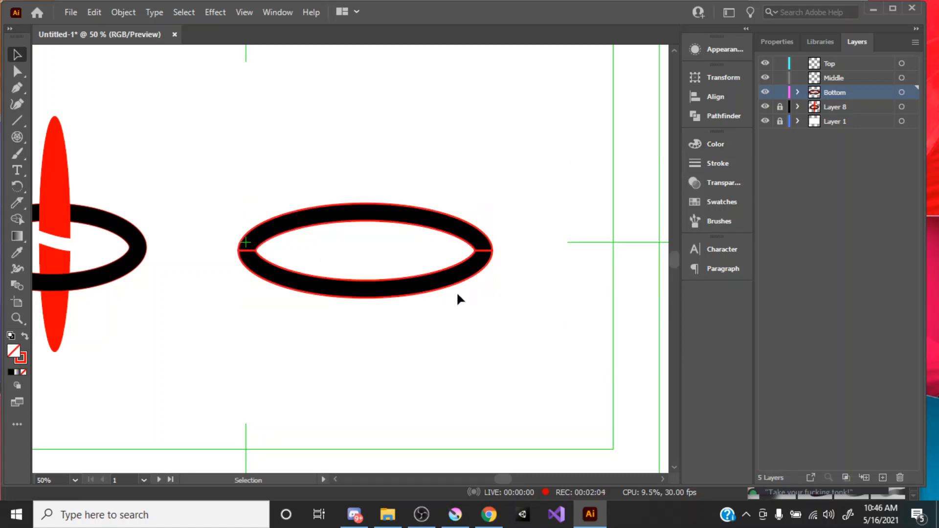
# Step: Delete the seam segments between the upper and lower ring halves at the ring's left end
pyautogui.press('z')
pyautogui.moveTo(215, 231); pyautogui.dragTo(477, 409)
pyautogui.press('a')
pyautogui.click(392, 340)
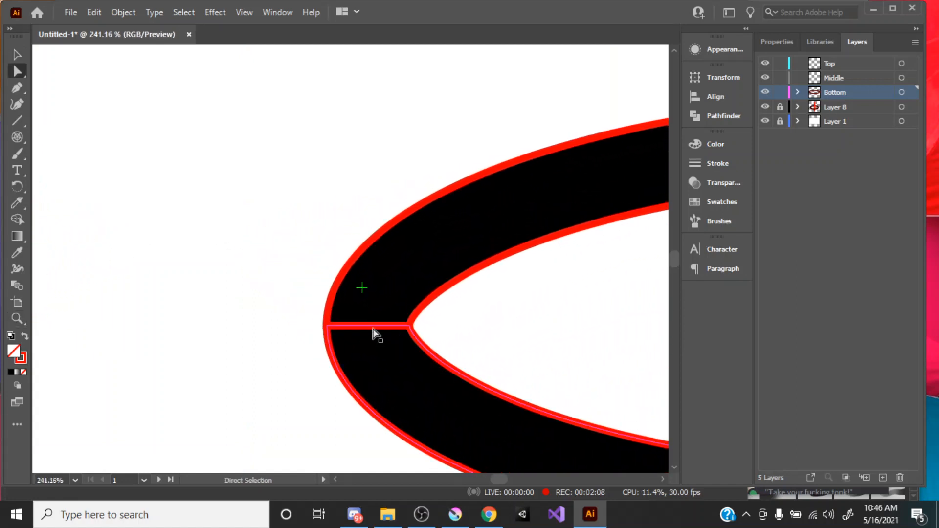
pyautogui.click(377, 332)
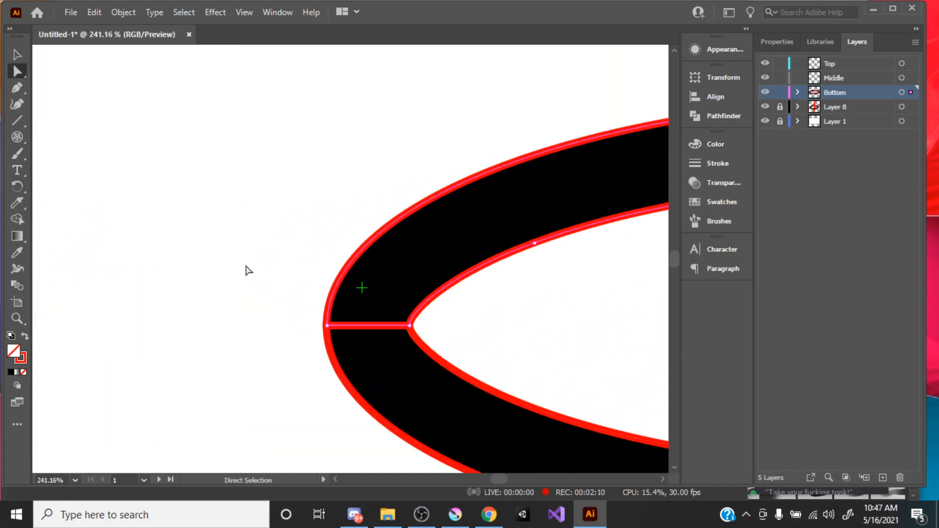
pyautogui.keyDown('shift'); pyautogui.click(383, 335); pyautogui.keyUp('shift')
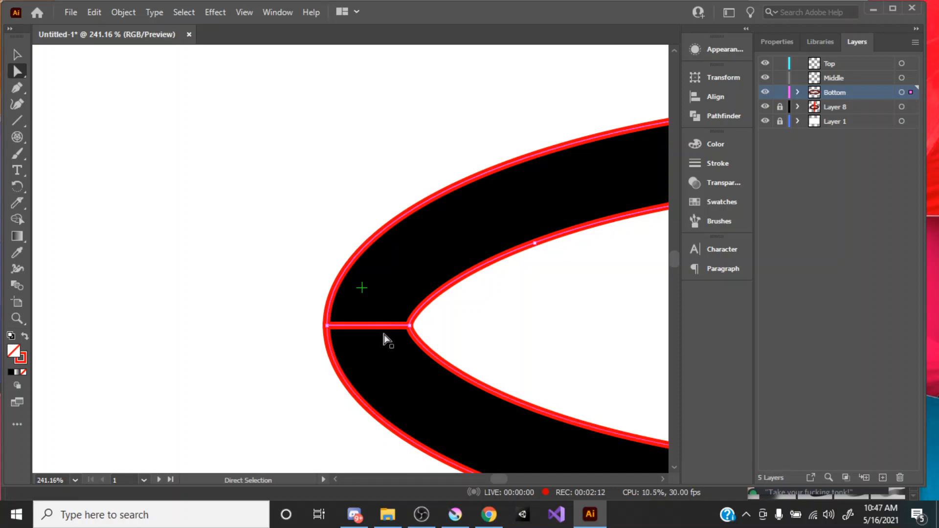
pyautogui.click(384, 326)
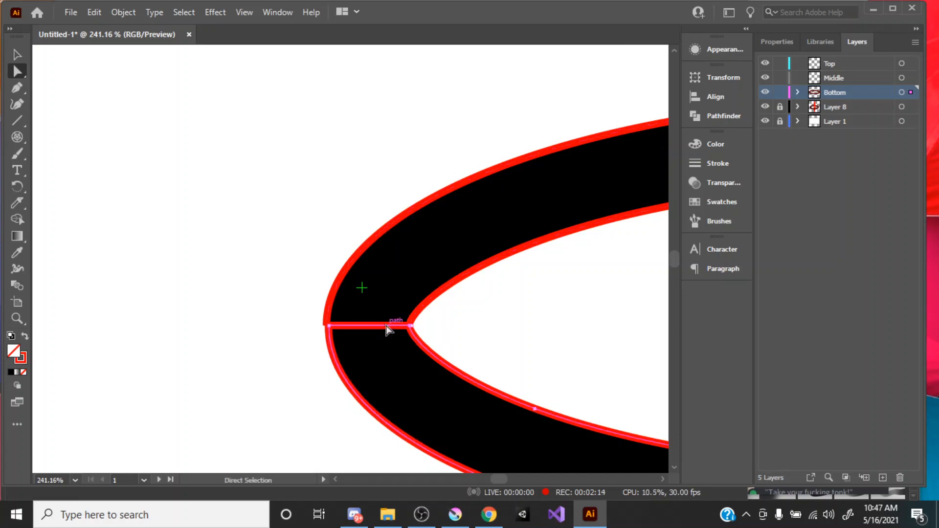
pyautogui.hotkey('ctrl', 'z')
pyautogui.click(466, 332)
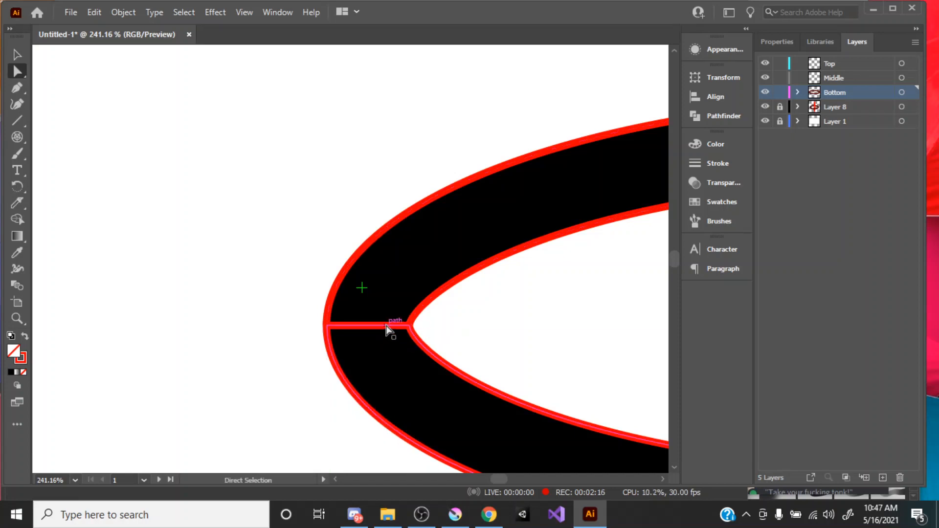
pyautogui.click(387, 327)
pyautogui.press('Delete')
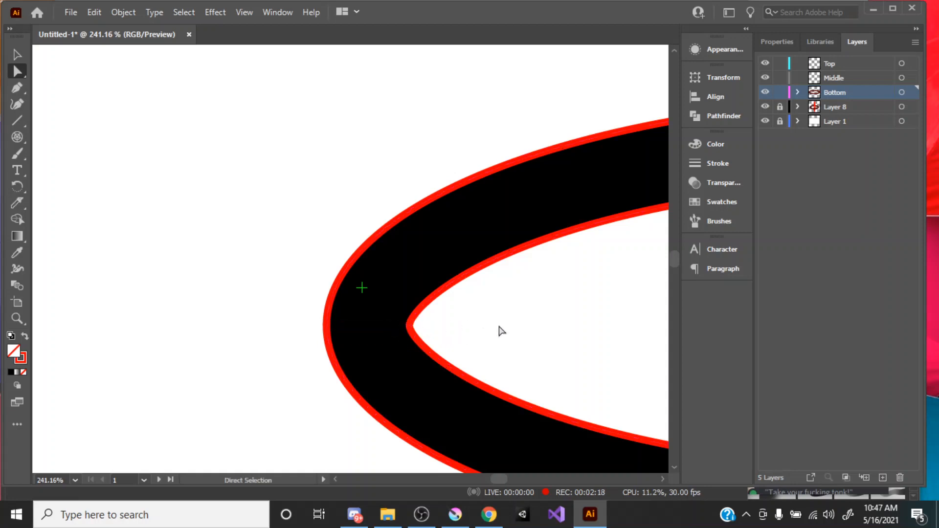
# Step: Delete the seam segments of both ring halves at the ring's right end
pyautogui.press('space')
pyautogui.moveTo(557, 323); pyautogui.dragTo(257, 279)
pyautogui.moveTo(492, 288); pyautogui.dragTo(233, 274)
pyautogui.moveTo(454, 272); pyautogui.dragTo(139, 254)
pyautogui.moveTo(440, 251); pyautogui.dragTo(293, 263)
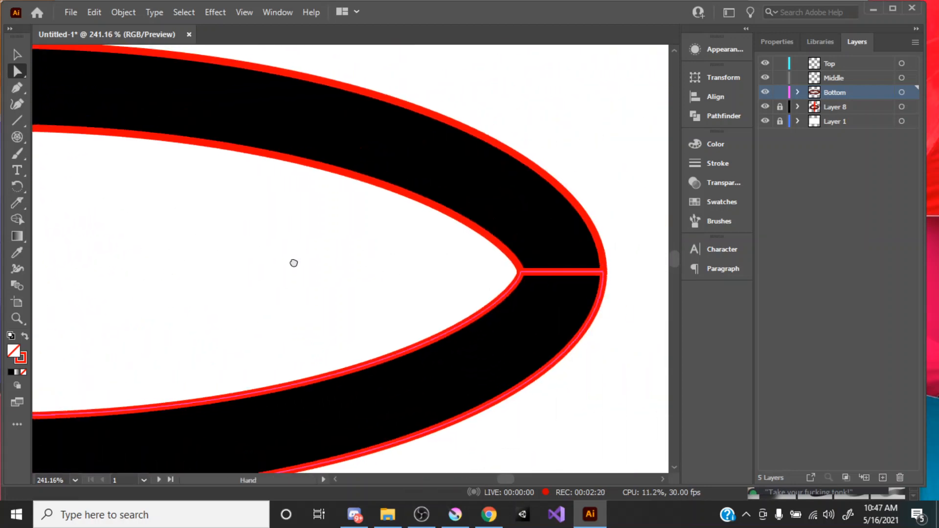
pyautogui.moveTo(516, 286); pyautogui.dragTo(413, 273)
pyautogui.click(444, 262)
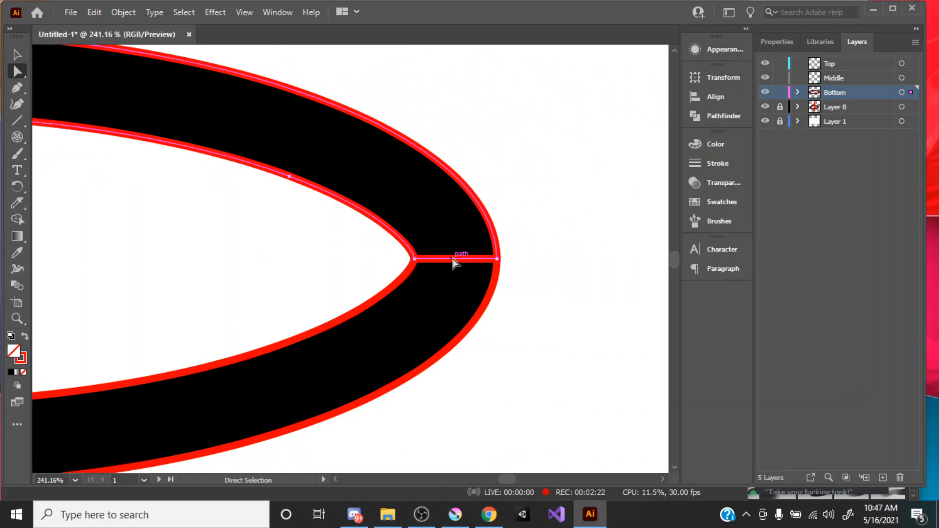
pyautogui.click(476, 260)
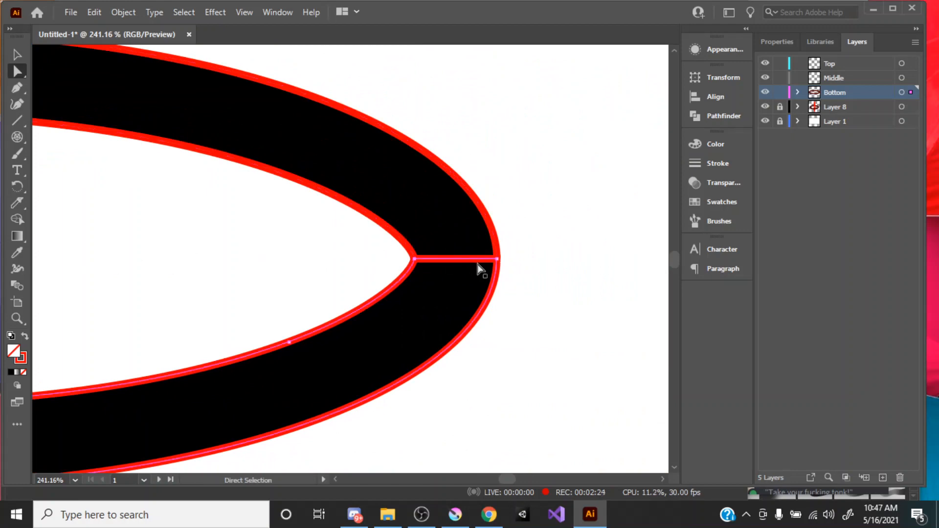
pyautogui.press('Delete')
pyautogui.click(531, 275)
# Step: Cut the ring's lower half out of the Bottom layer
pyautogui.press('z')
pyautogui.keyDown('alt'); pyautogui.click(292, 240); pyautogui.keyUp('alt')
pyautogui.keyDown('alt'); pyautogui.click(294, 245); pyautogui.keyUp('alt')
pyautogui.keyDown('alt'); pyautogui.click(306, 246); pyautogui.keyUp('alt')
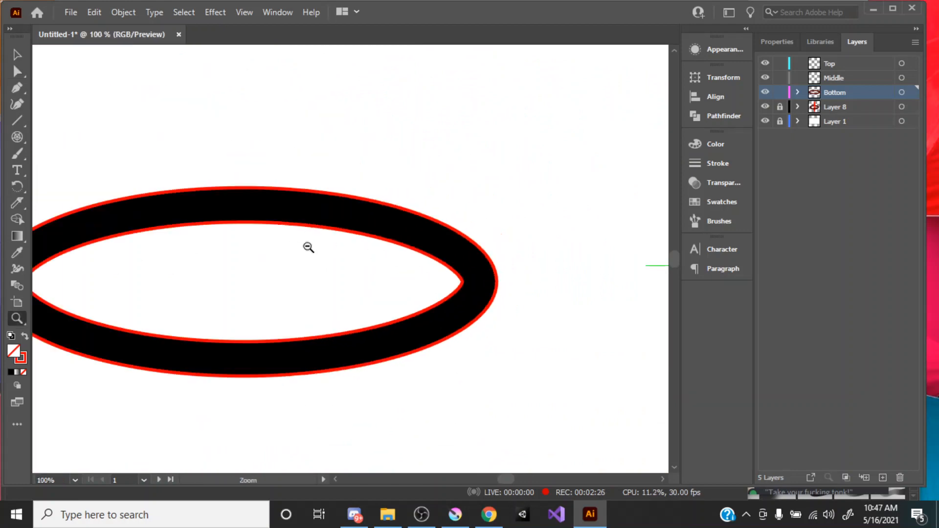
pyautogui.keyDown('alt'); pyautogui.click(308, 247); pyautogui.keyUp('alt')
pyautogui.moveTo(253, 274); pyautogui.dragTo(394, 259)
pyautogui.press('v')
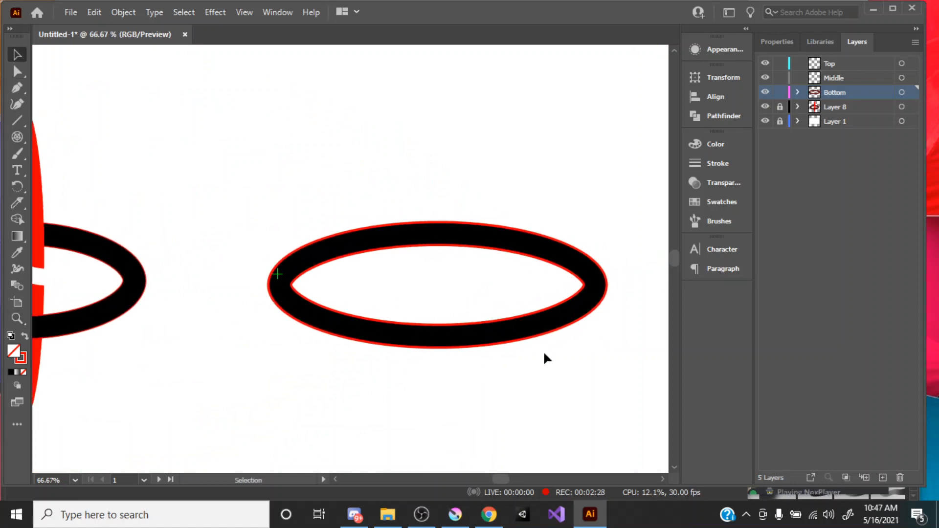
pyautogui.moveTo(558, 364); pyautogui.dragTo(465, 297)
pyautogui.press('a')
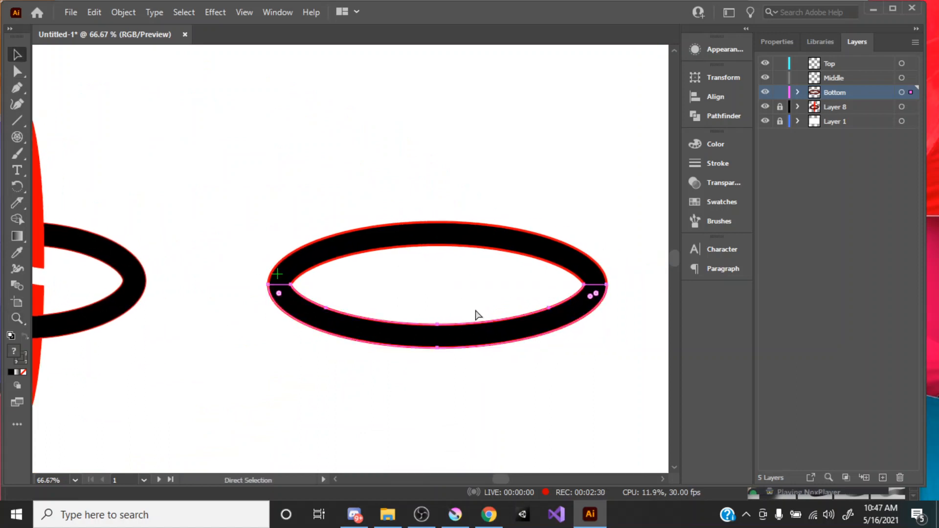
pyautogui.press('Delete')
pyautogui.press('v')
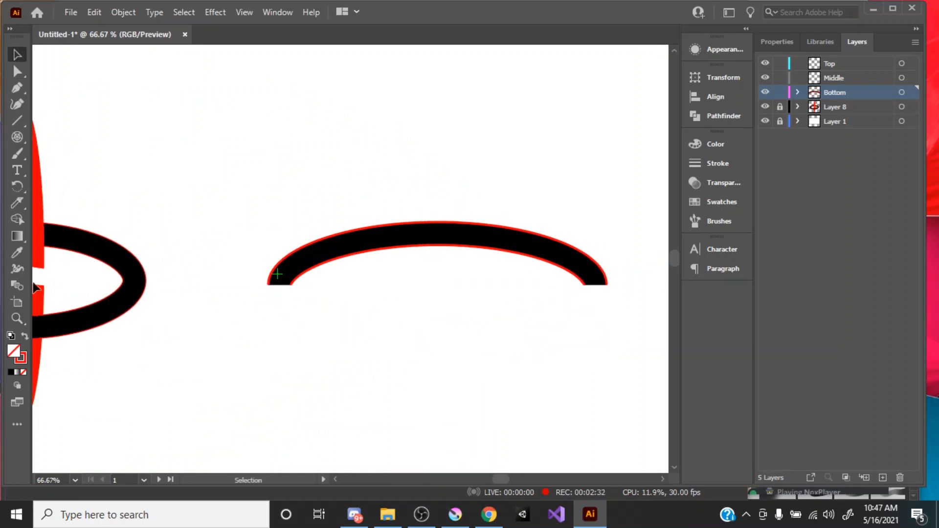
# Step: Paste the ring's lower half in place on the Top layer and deselect it
pyautogui.click(834, 64)
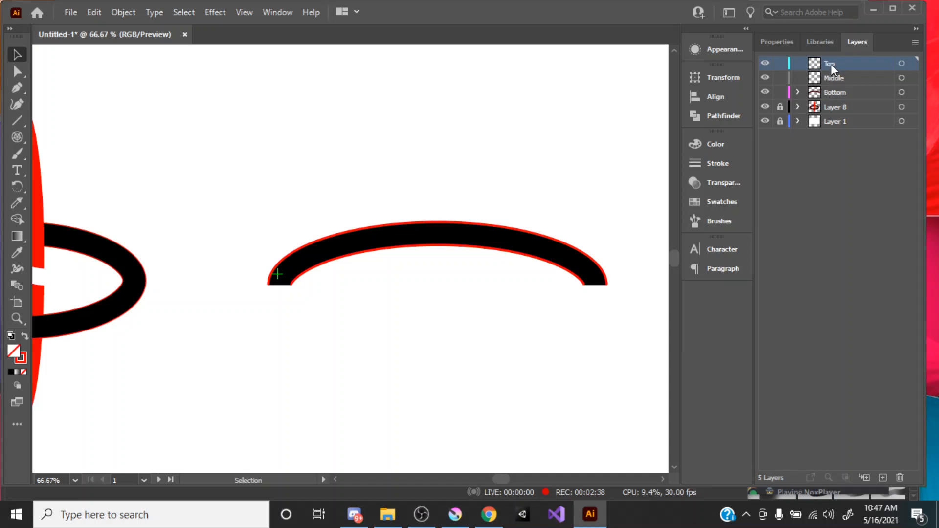
pyautogui.hotkey('ctrl', 'f')
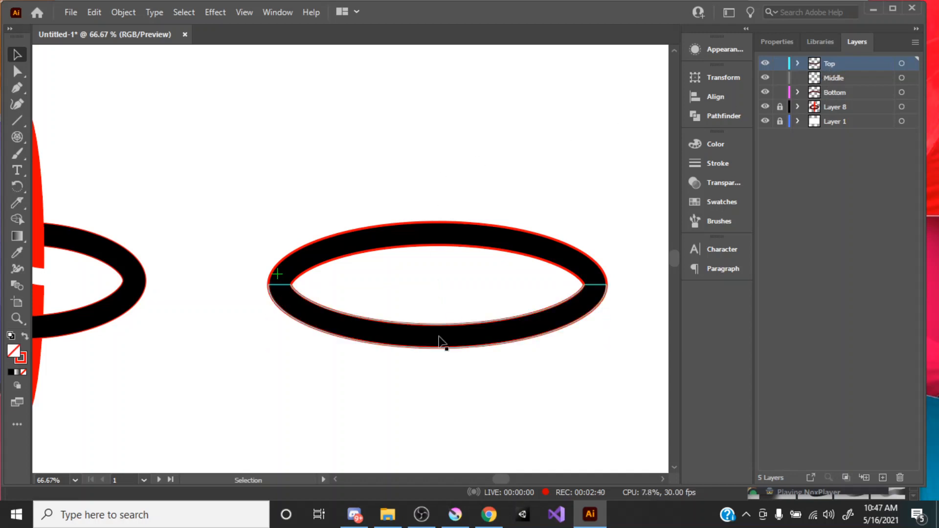
pyautogui.click(363, 272)
# Step: Draw a tall, narrow ellipse through the ring's center on the Middle layer, with a red fill and no stroke
pyautogui.press('z')
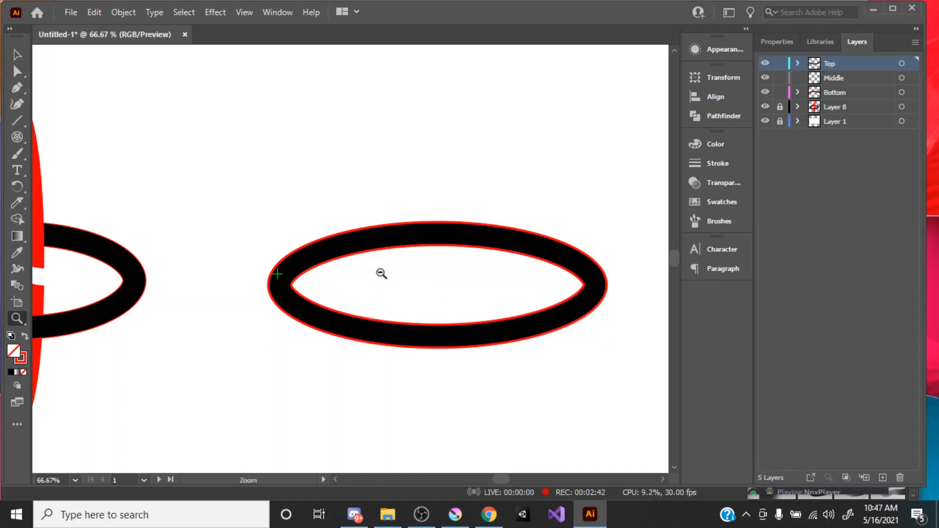
pyautogui.keyDown('alt'); pyautogui.click(381, 273); pyautogui.keyUp('alt')
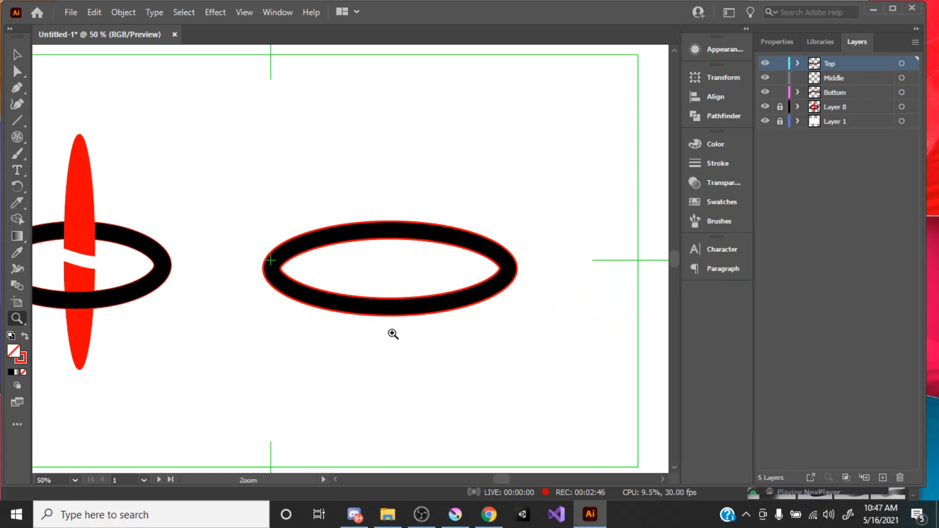
pyautogui.press('l')
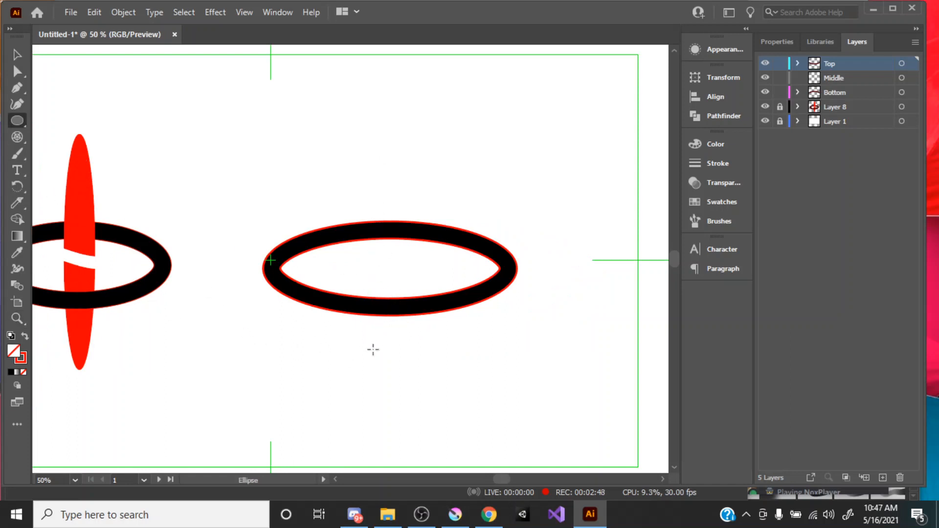
pyautogui.click(831, 81)
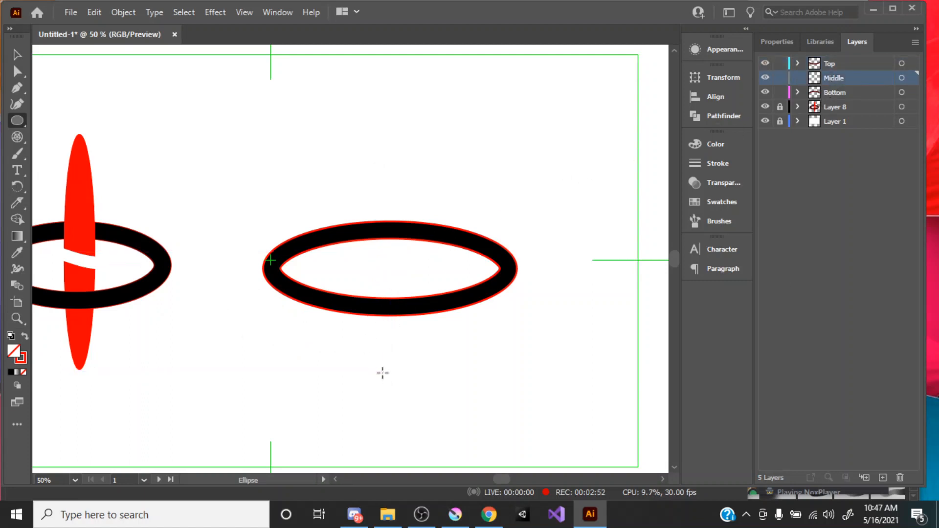
pyautogui.moveTo(394, 268); pyautogui.dragTo(411, 380)
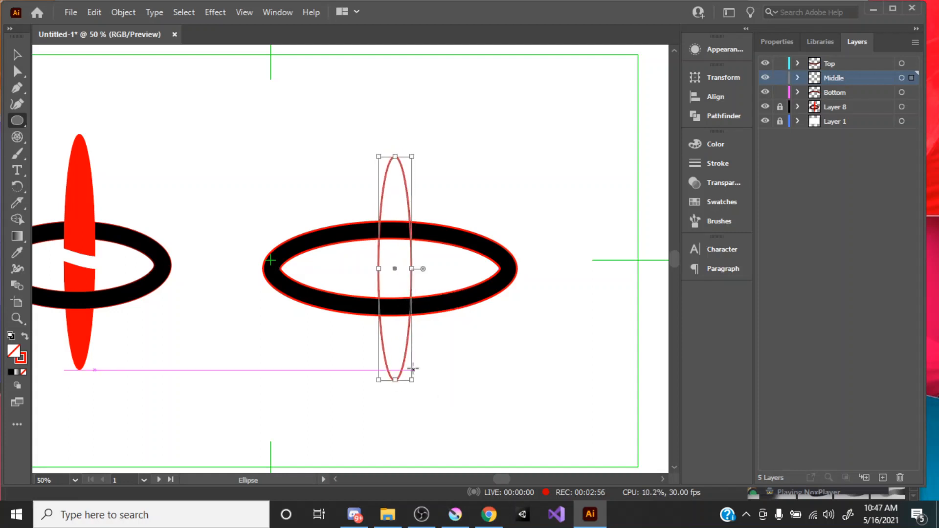
pyautogui.press('v')
pyautogui.click(25, 336)
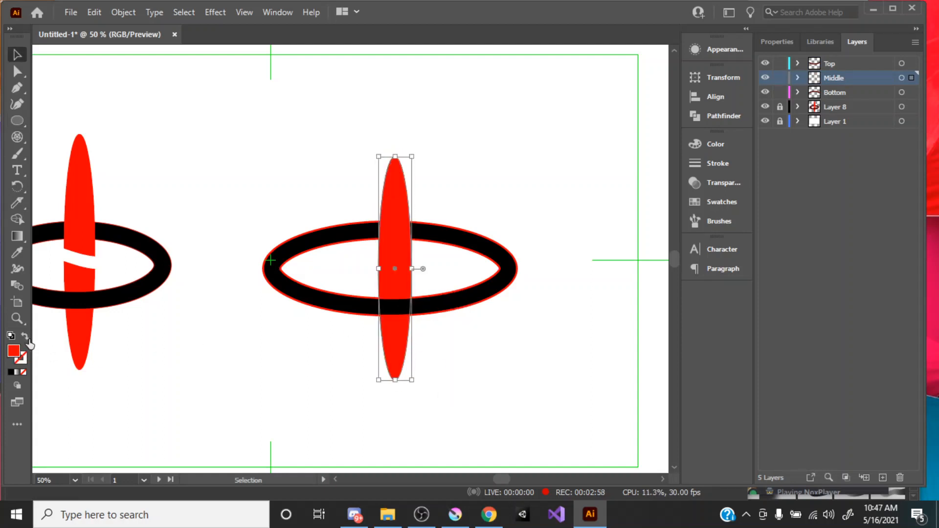
pyautogui.click(432, 218)
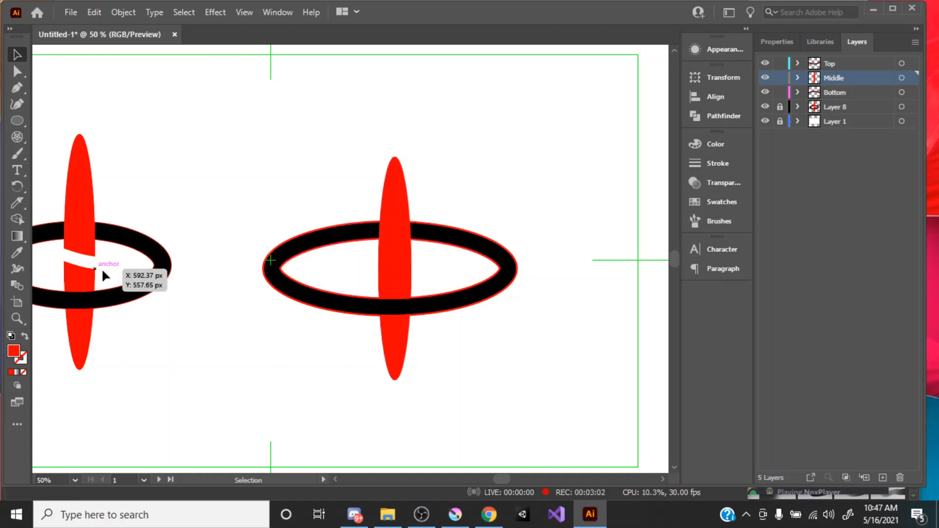
# Step: Slice the red ellipse in two with a curved, slightly descending Knife cut across its middle
pyautogui.click(20, 203)
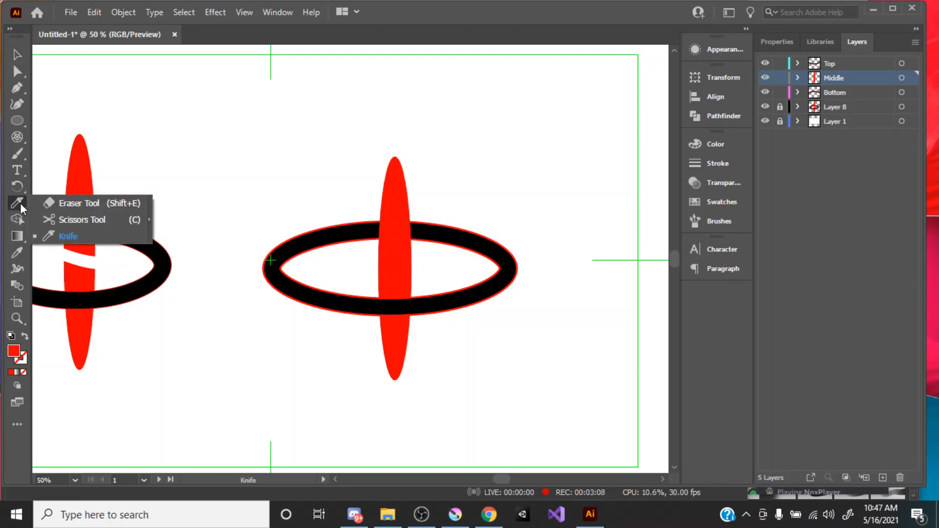
pyautogui.click(19, 204)
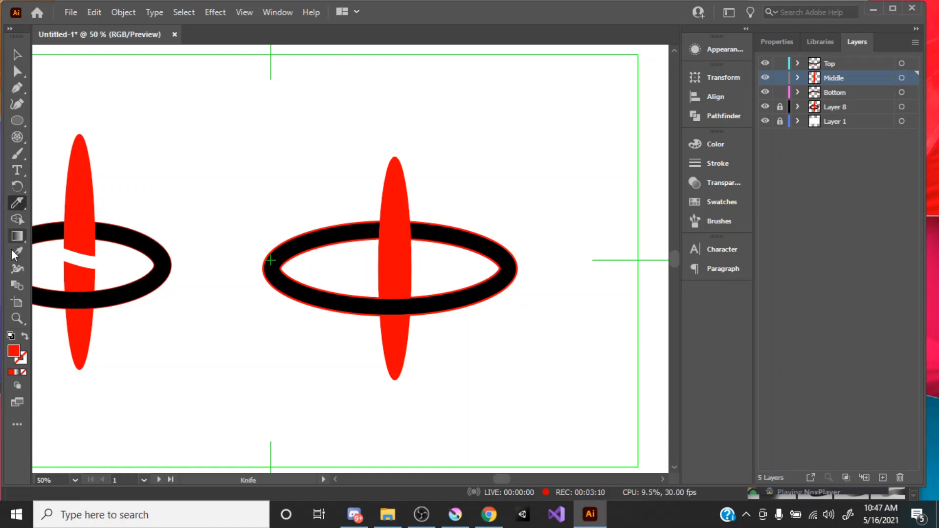
pyautogui.click(17, 425)
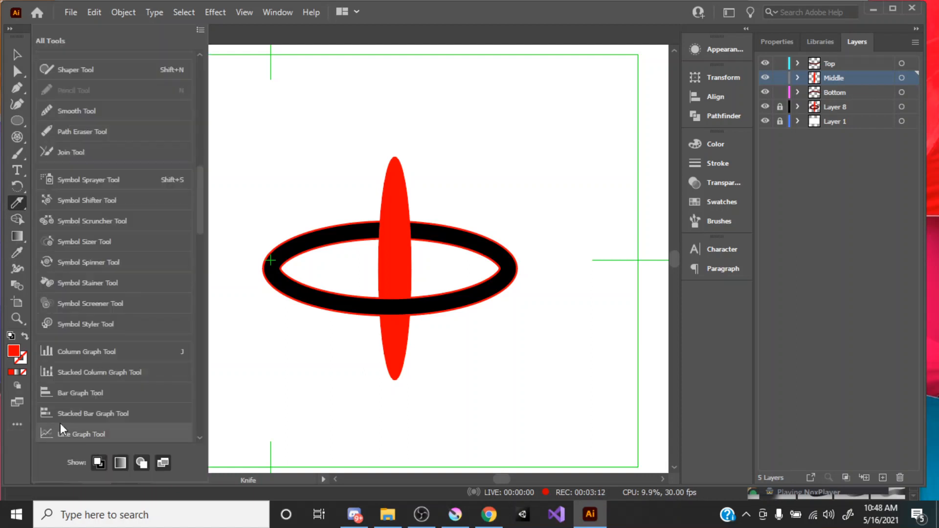
pyautogui.moveTo(201, 220)
pyautogui.mouseDown()
pyautogui.moveTo(215, 427)
pyautogui.moveTo(213, 135)
pyautogui.mouseUp()
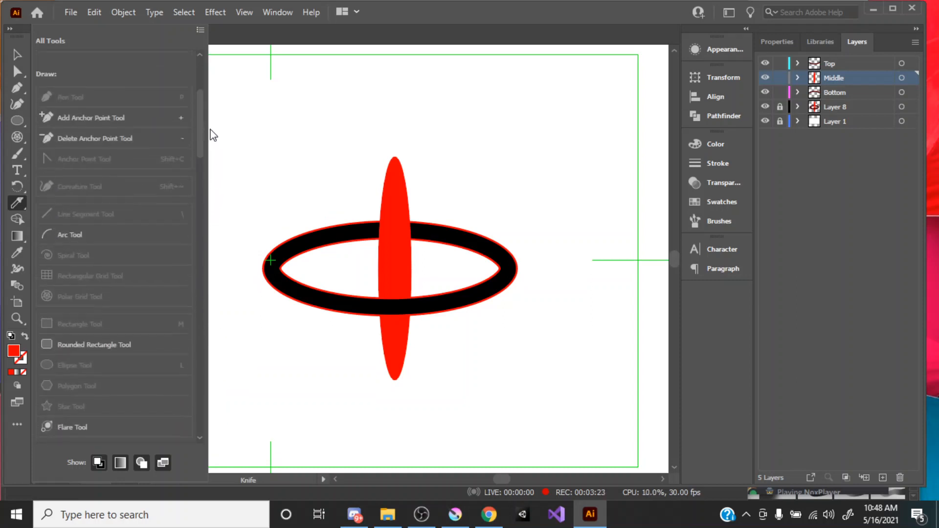
pyautogui.click(17, 429)
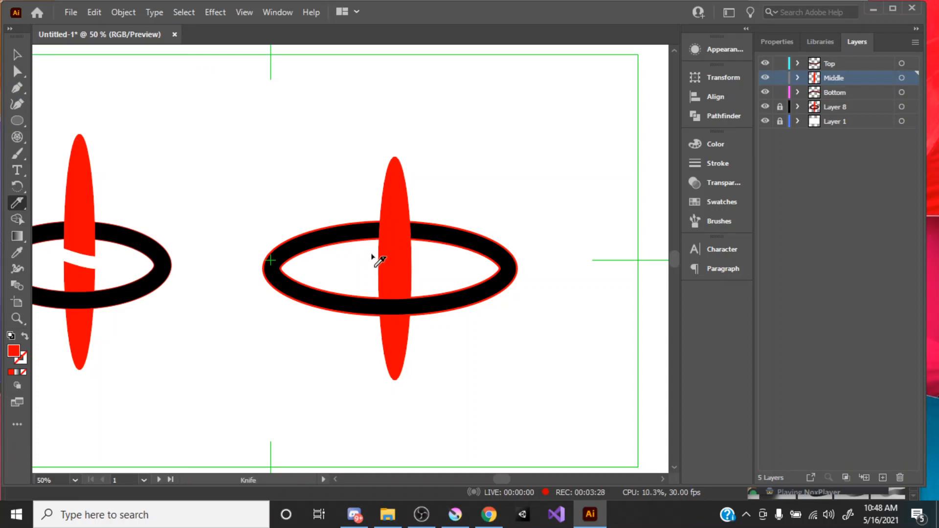
pyautogui.moveTo(375, 260)
pyautogui.mouseDown()
pyautogui.moveTo(442, 266)
pyautogui.moveTo(430, 308)
pyautogui.mouseUp()
pyautogui.press('v')
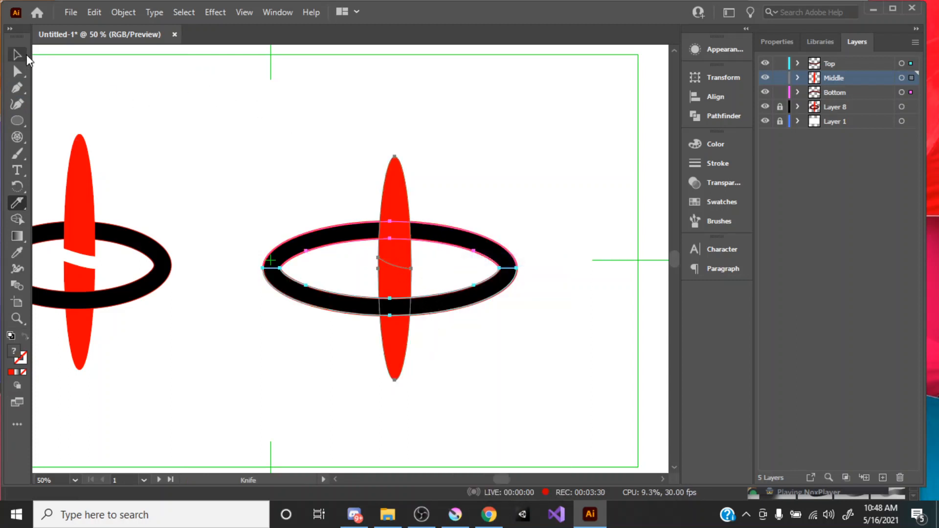
pyautogui.click(458, 116)
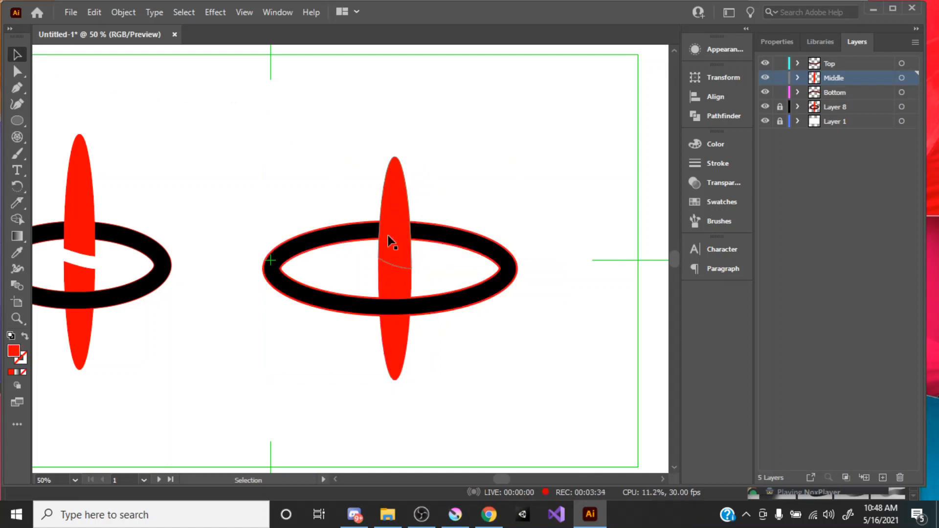
# Step: Move the upper piece of the sliced ellipse slightly upward to open a gap at the cut
pyautogui.moveTo(395, 248); pyautogui.dragTo(397, 238)
pyautogui.hotkey('ctrl', 'z')
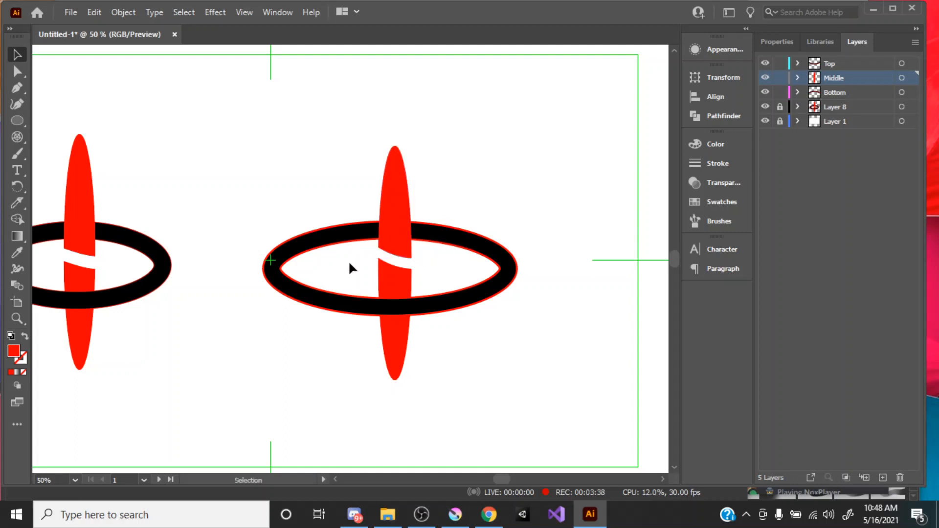
pyautogui.moveTo(435, 263); pyautogui.dragTo(362, 251)
pyautogui.moveTo(397, 277)
pyautogui.mouseDown()
pyautogui.moveTo(481, 273)
pyautogui.moveTo(333, 264)
pyautogui.moveTo(305, 272)
pyautogui.moveTo(379, 238)
pyautogui.moveTo(403, 324)
pyautogui.moveTo(444, 268)
pyautogui.moveTo(368, 326)
pyautogui.moveTo(395, 286)
pyautogui.moveTo(353, 284)
pyautogui.moveTo(389, 294)
pyautogui.mouseUp()
pyautogui.click(500, 162)
pyautogui.press('z')
pyautogui.moveTo(318, 230); pyautogui.dragTo(320, 232)
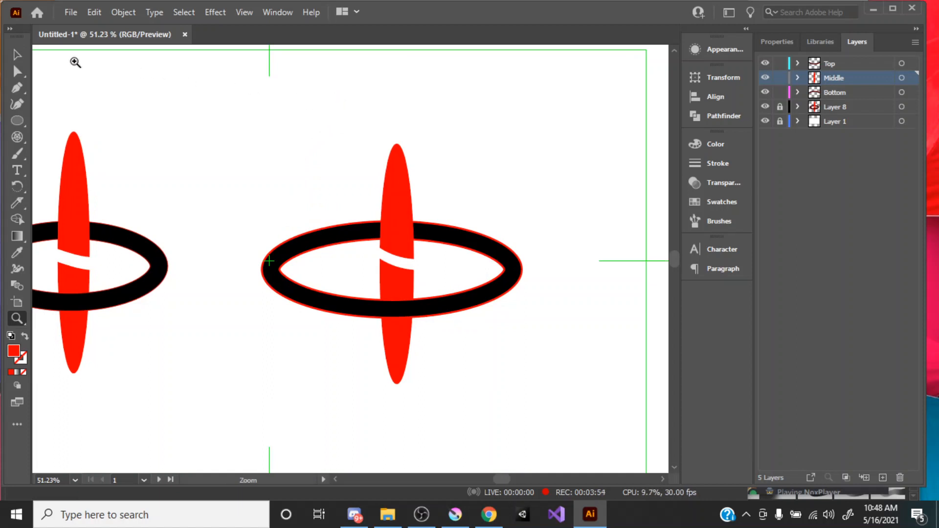
pyautogui.click(18, 55)
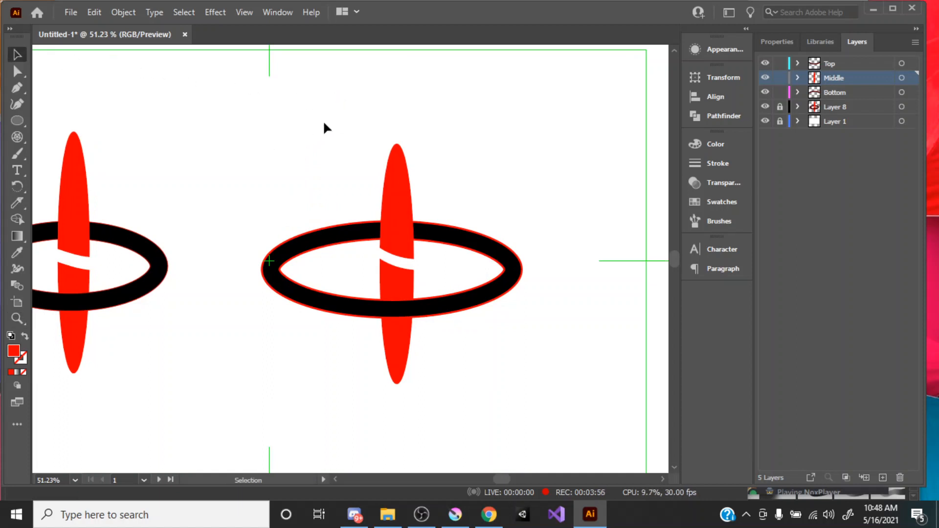